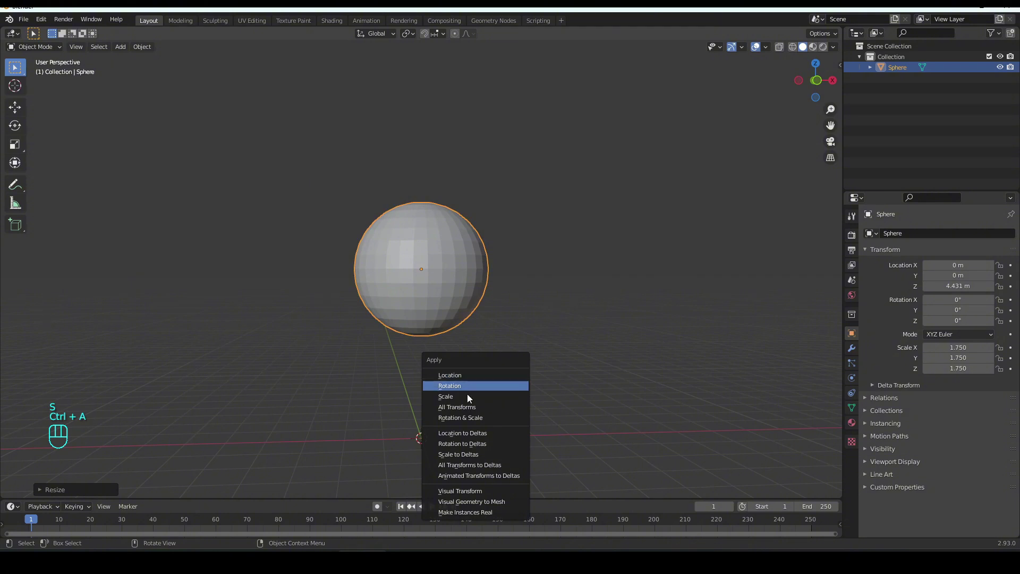
Apply all transforms to the sphere and enter Edit Mode on it
left_click(450, 412)
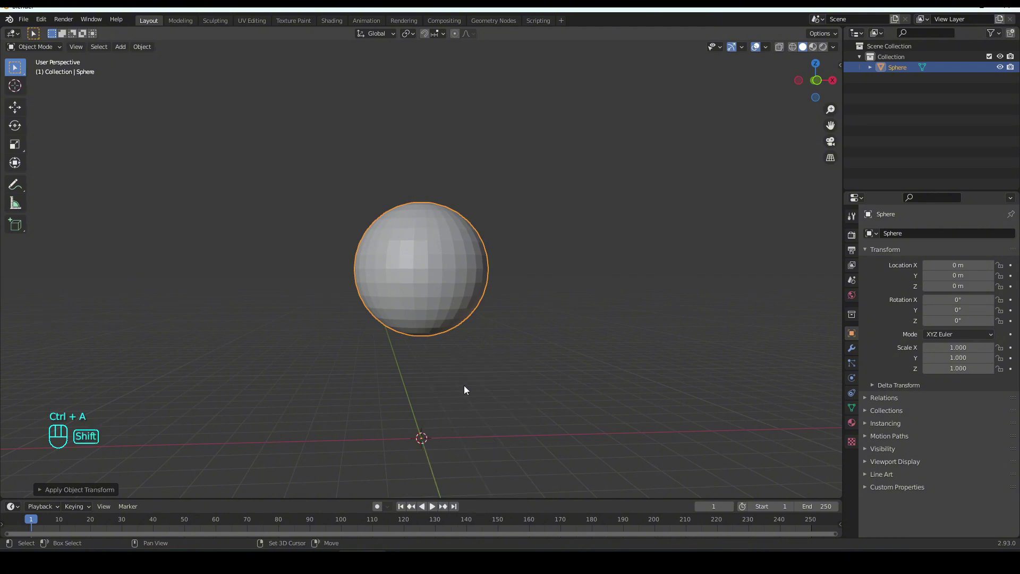
middle_click_drag(464, 385, 460, 285, "shift")
key("Tab")
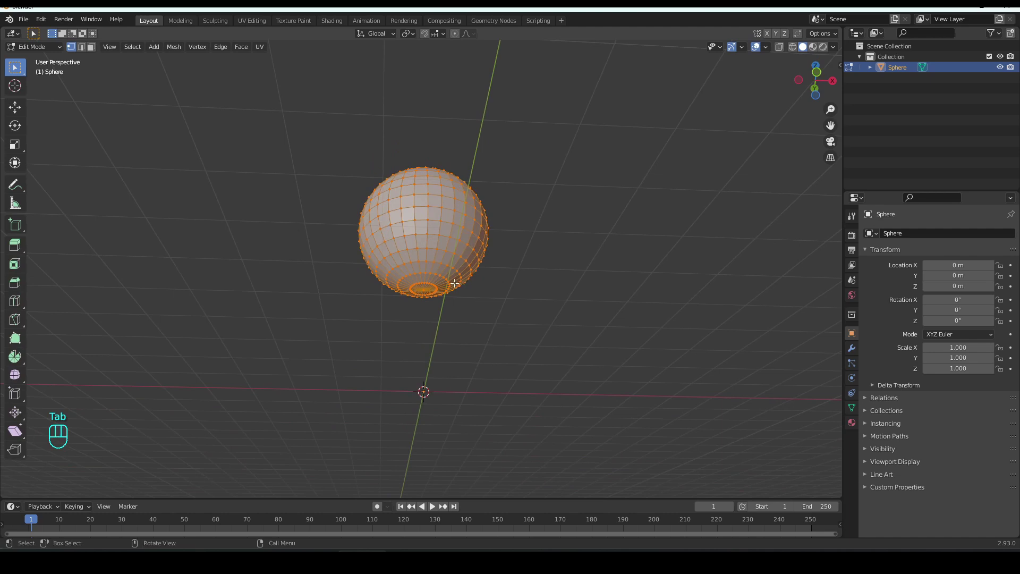
With proportional editing on, pull the sphere's bottom pole vertex about 1.73 m down along Z, using a proportional size of about 1.61
key("1")
left_click(455, 33)
scroll(421, 328, "up", 3)
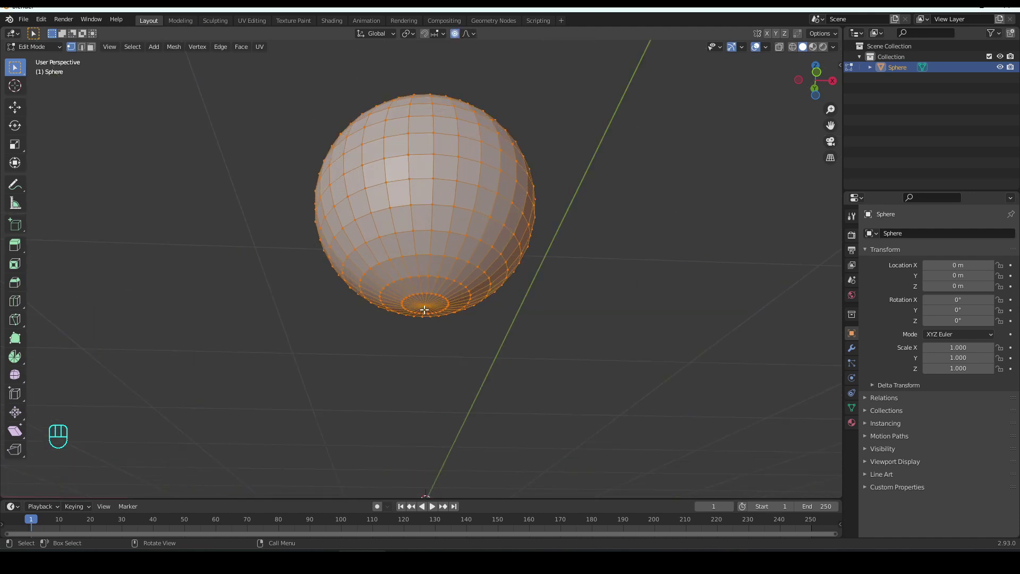
left_click(425, 307)
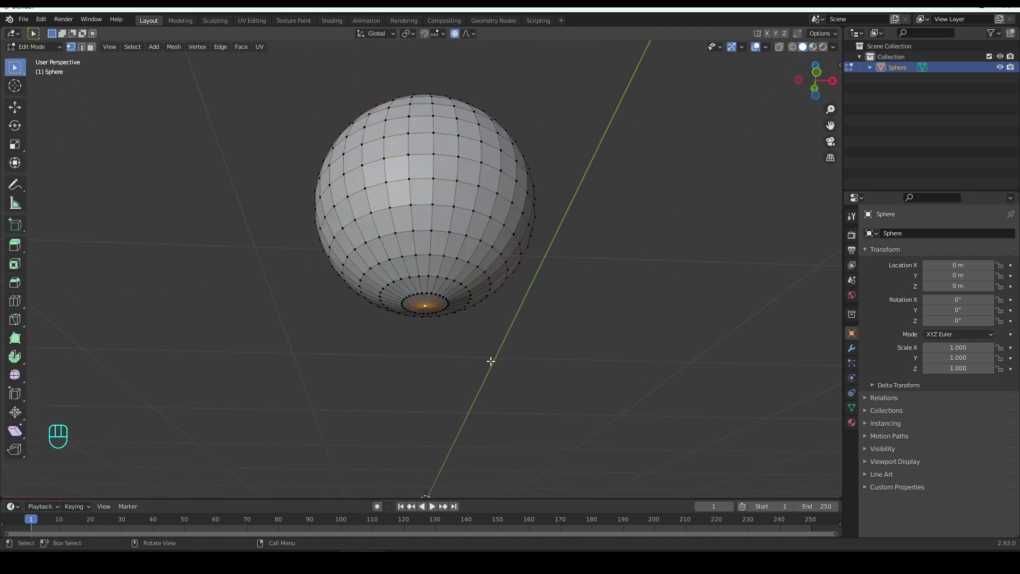
key("KP_1")
scroll(491, 361, "down", 3)
scroll(490, 358, "up", 2, "shift")
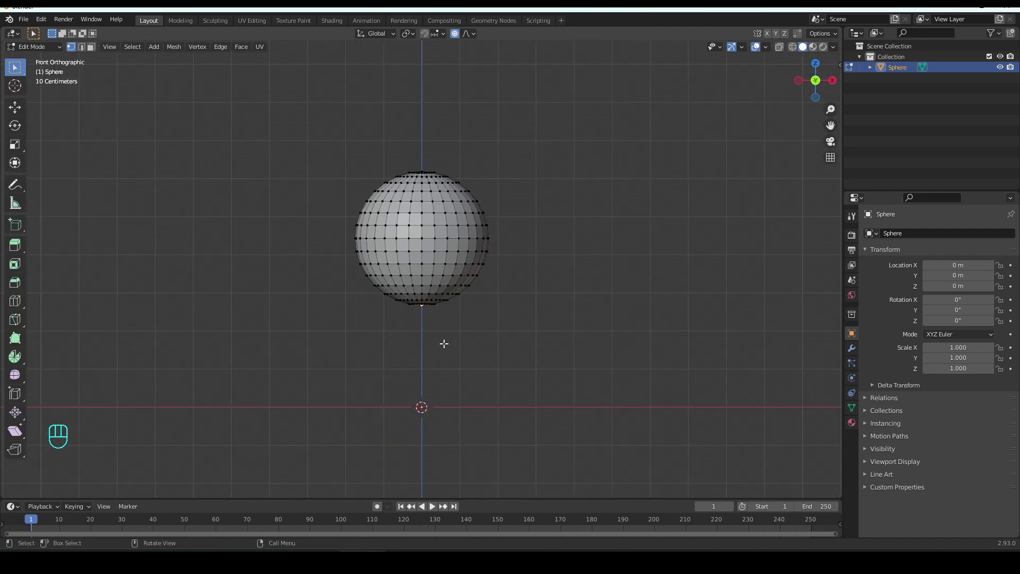
key("g")
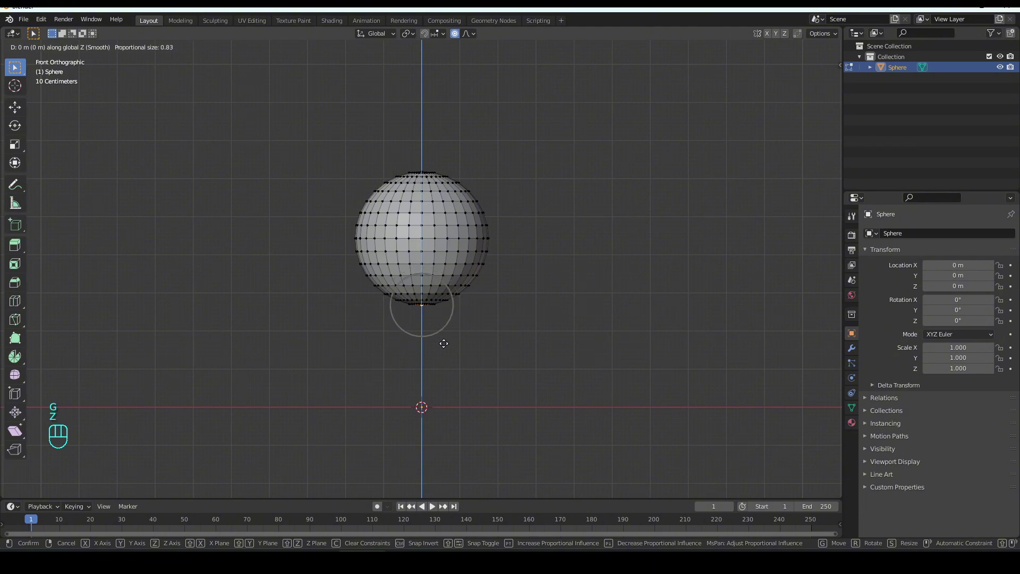
key("z")
scroll(441, 351, "down", 4)
scroll(440, 395, "down", 3)
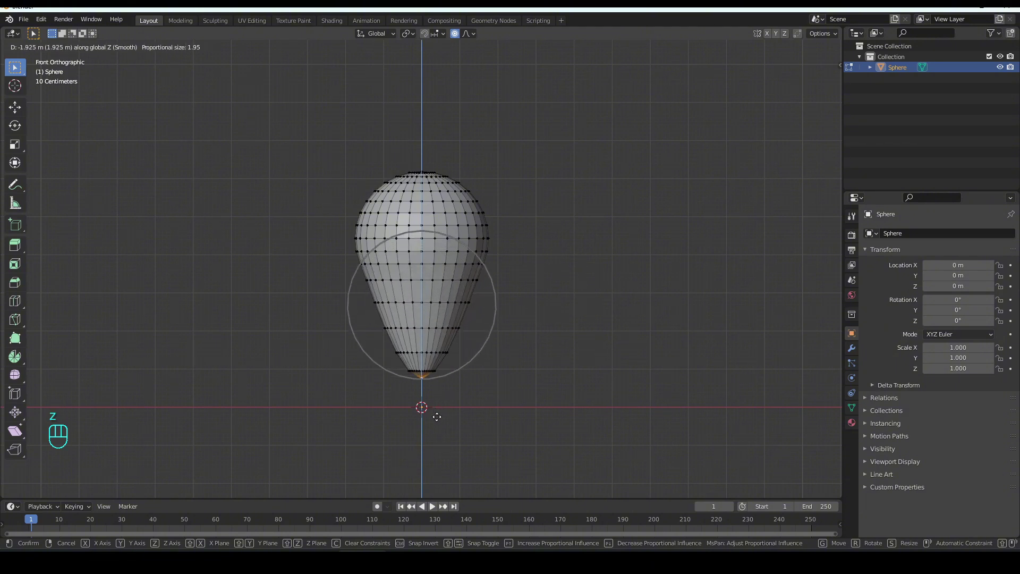
scroll(437, 399, "up", 2)
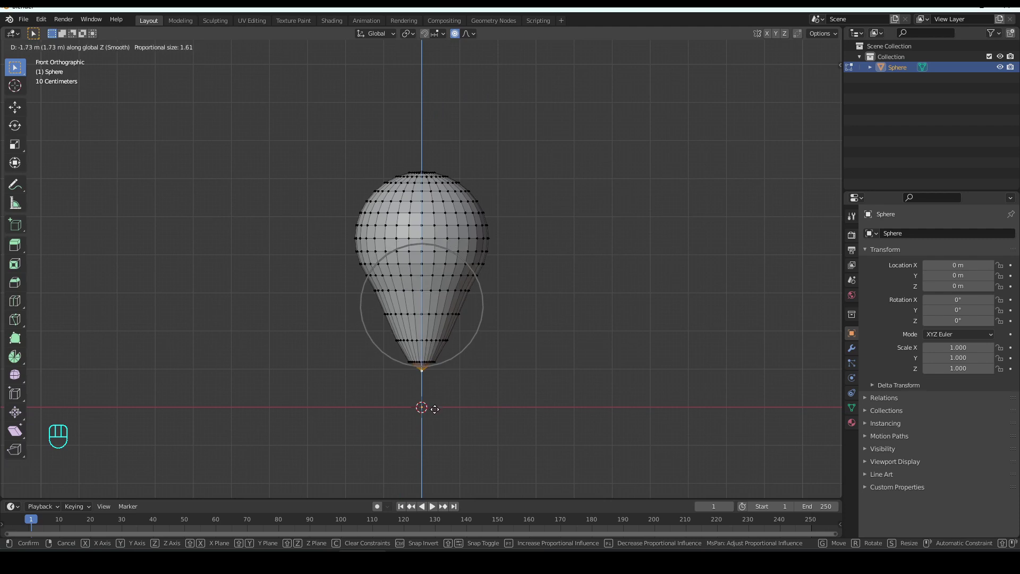
left_click(435, 410)
Select the two lowest rings of faces at the pointed tip and delete those faces
middle_click_drag(441, 412, 456, 346)
key("3")
middle_click_drag(443, 382, 484, 425)
left_click(422, 312, "alt")
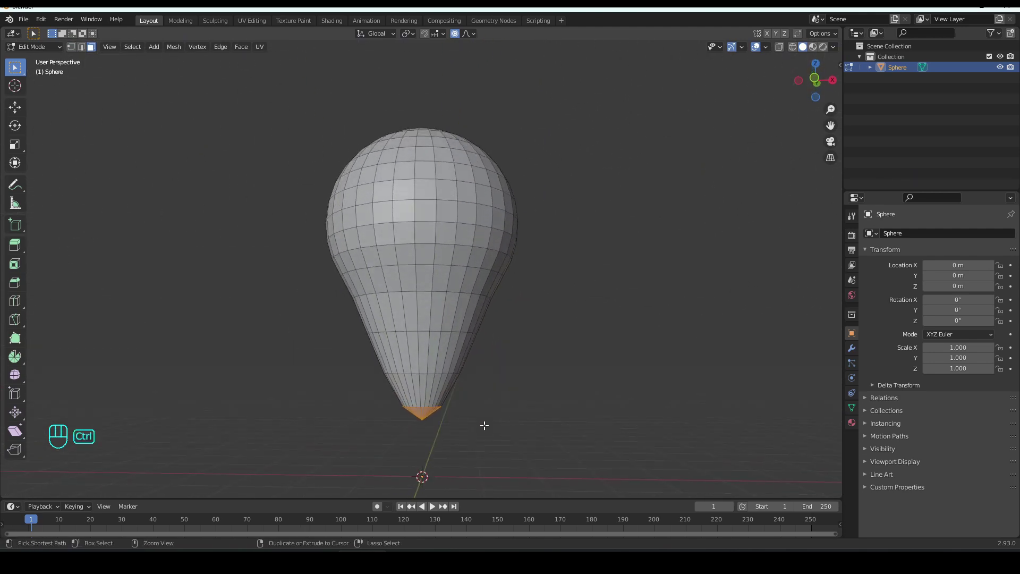
key("ctrl+KP_Add")
middle_click_drag(483, 424, 493, 434)
key("x")
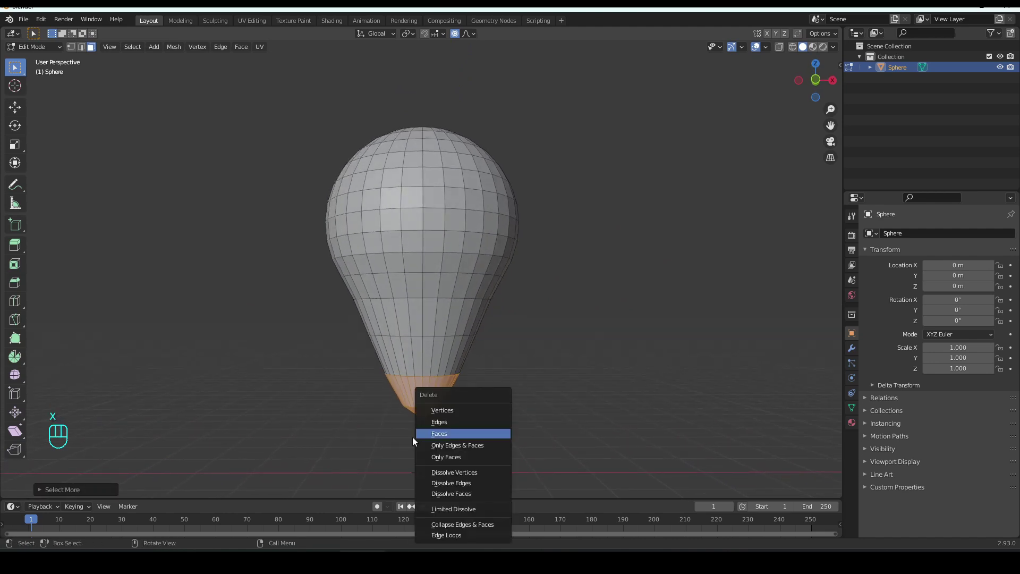
left_click(445, 433)
Extrude the open bottom edge loop of the bulb and scale it outward to about 1.1
middle_click_drag(480, 362, 491, 296, "shift")
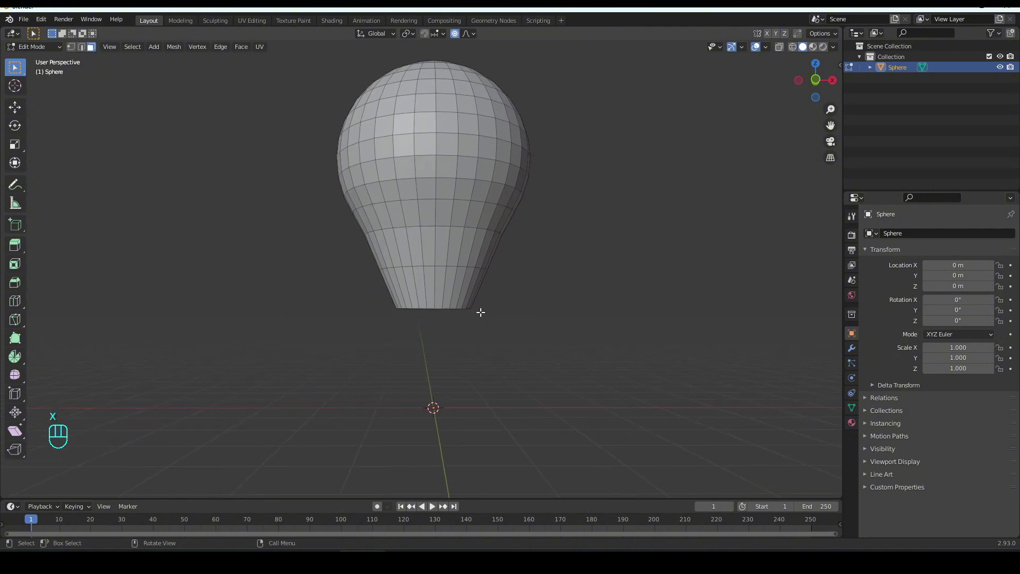
scroll(474, 315, "up", 1)
key("2")
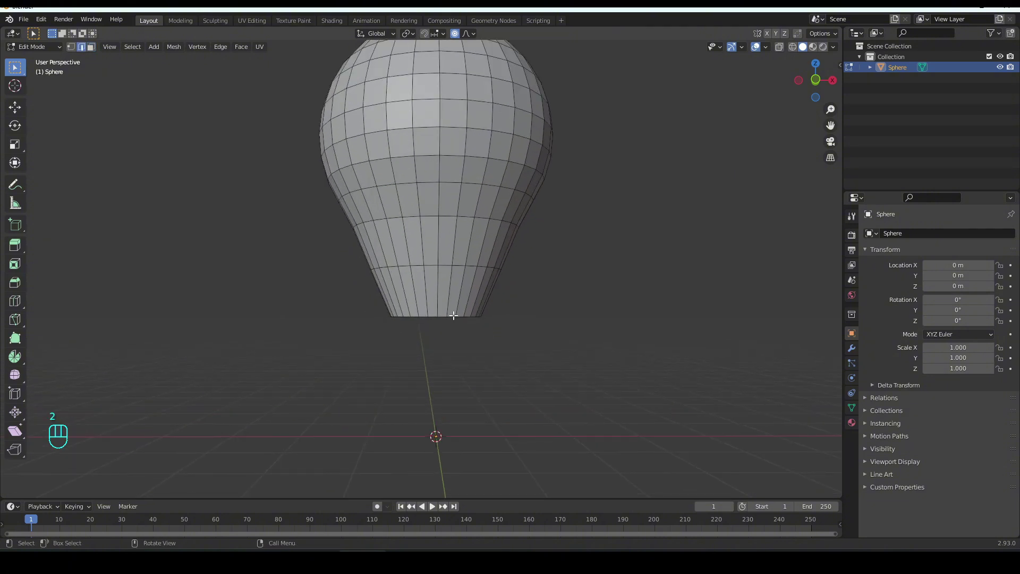
left_click(451, 316, "alt")
scroll(489, 351, "down", 2)
mouse_move(489, 354)
middle_mouse_down()
mouse_move(483, 335)
mouse_move(487, 346)
middle_mouse_up()
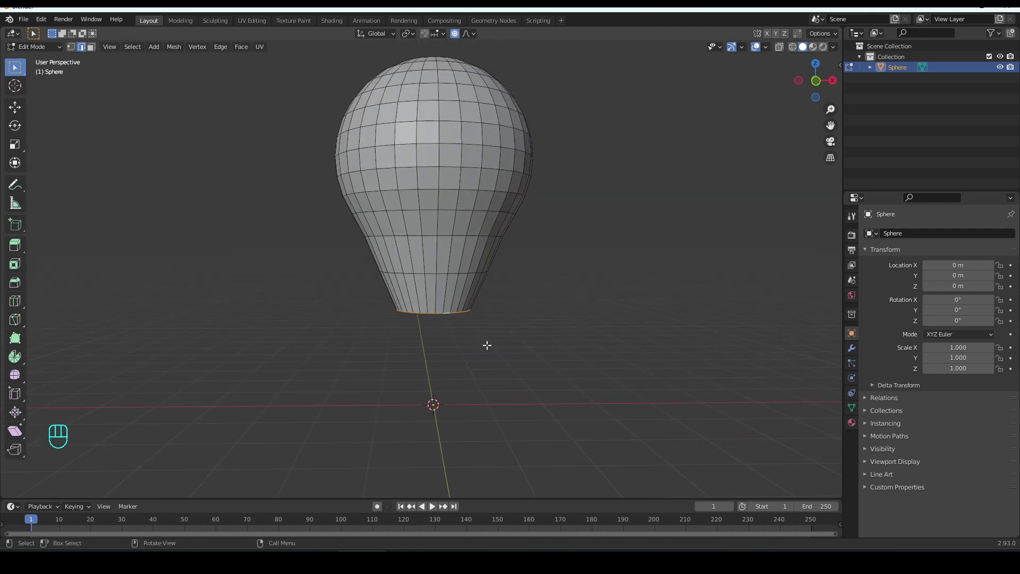
key("e")
key("s")
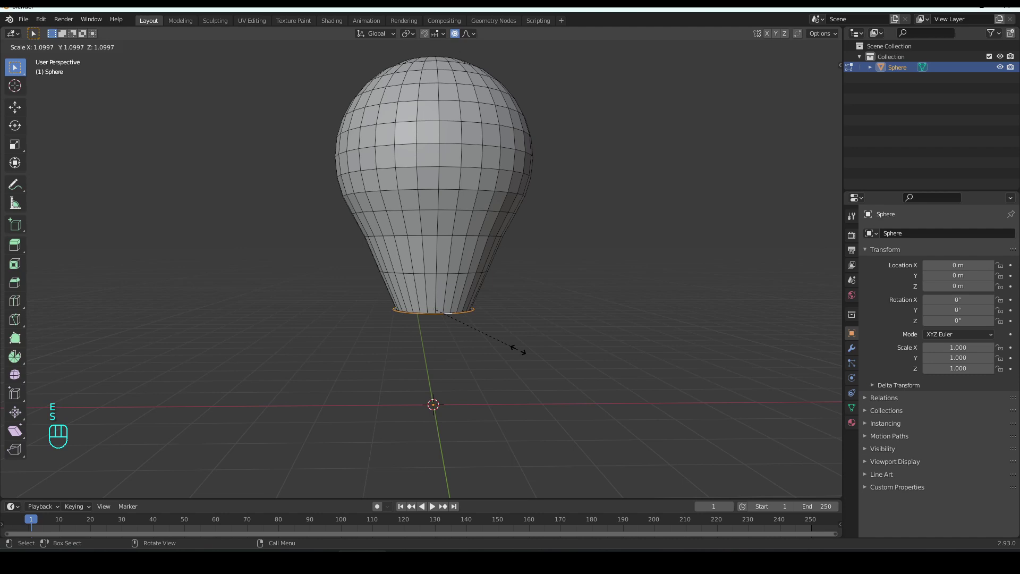
left_click(518, 346)
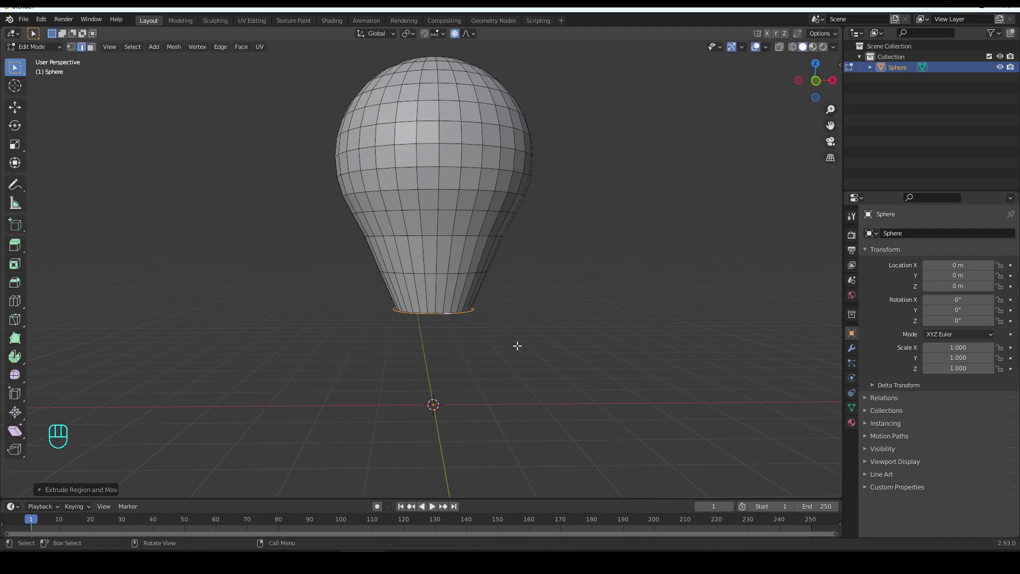
In front view, extrude the bottom rim about 1.15 m down along Z to form a cylindrical base
key("KP_1")
key("e")
key("z")
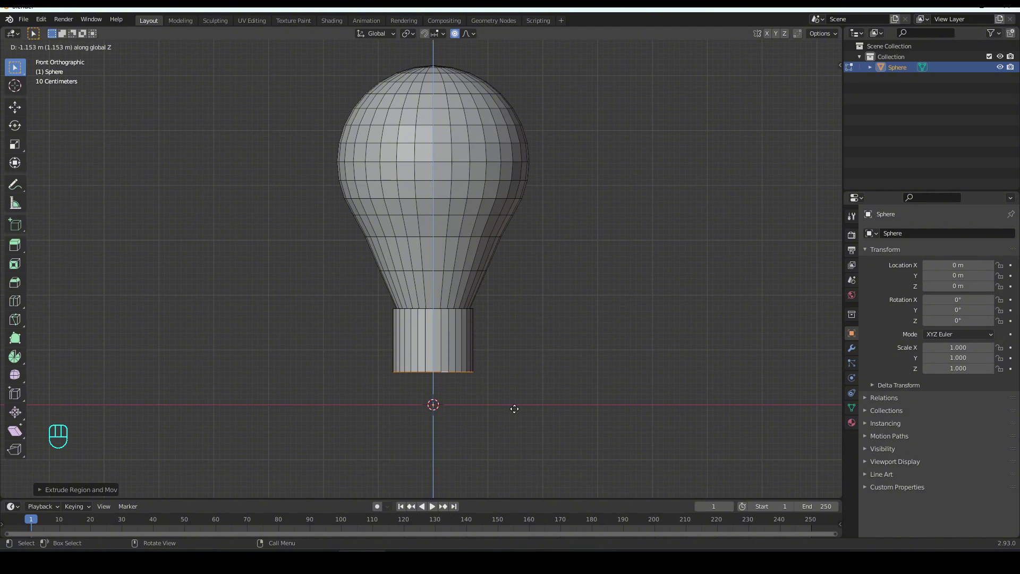
left_click(514, 408)
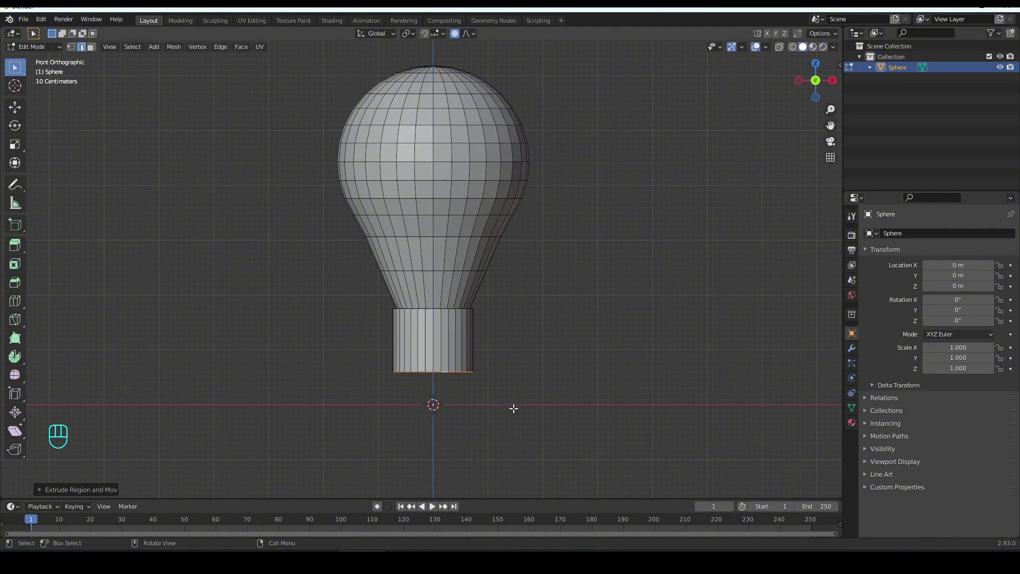
Extrude a second, short segment from the base's bottom rim straight down along Z
key("e")
key("z")
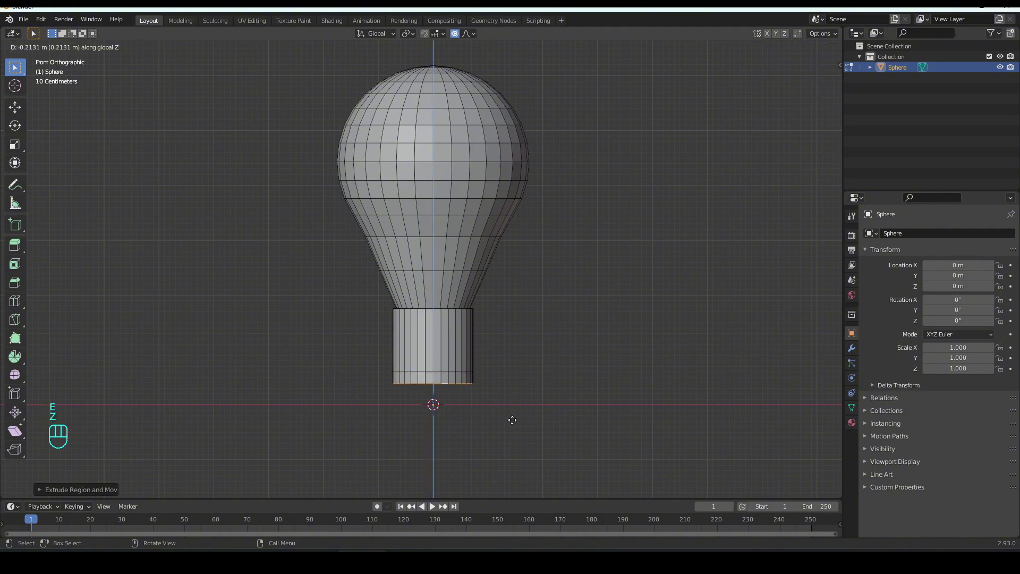
left_click(513, 426)
Turn off proportional editing, scale the bottom rim to about 0.39 and raise it about 0.07 m along Z
key("s")
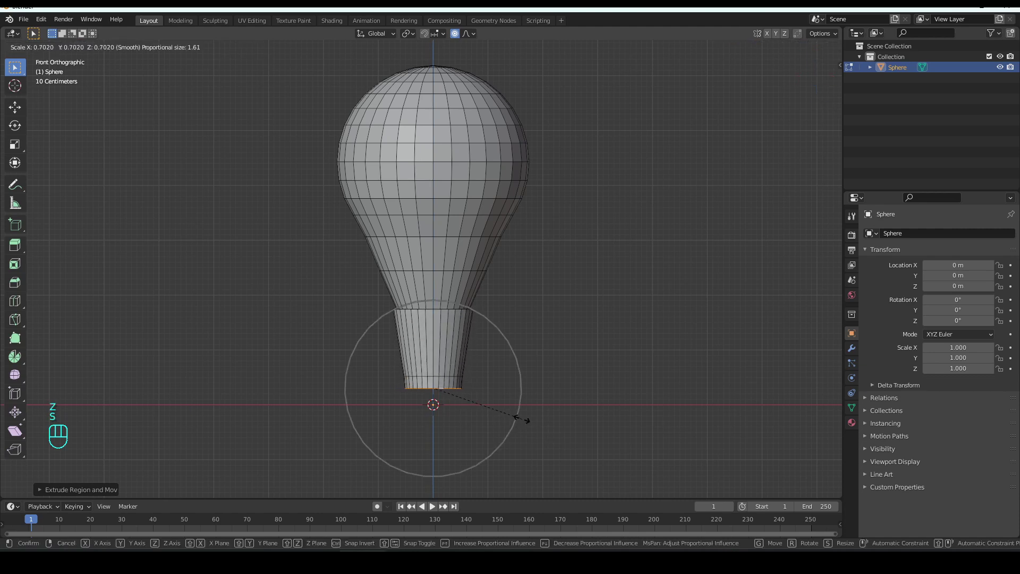
right_click(524, 420)
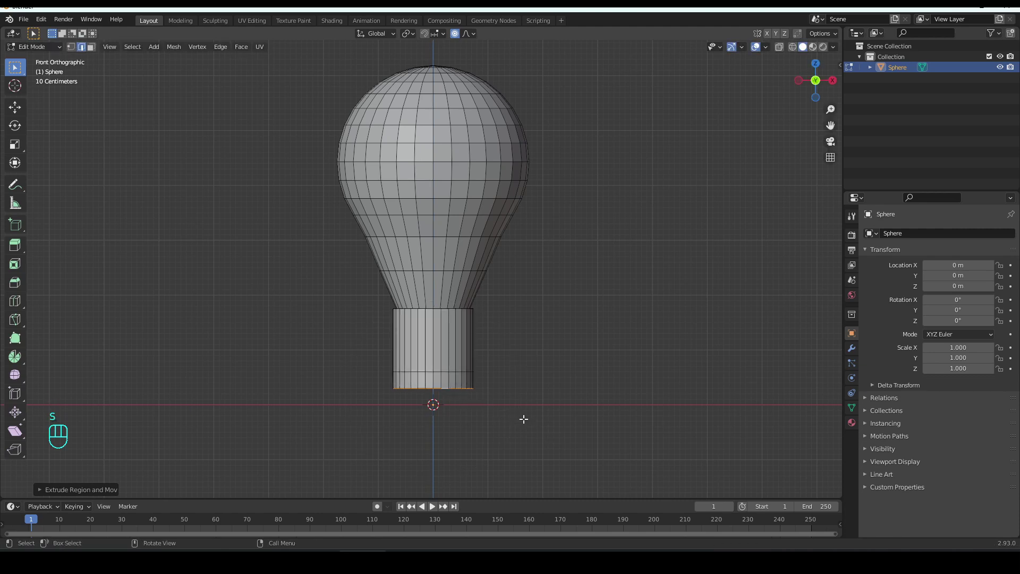
left_click(456, 34)
key("s")
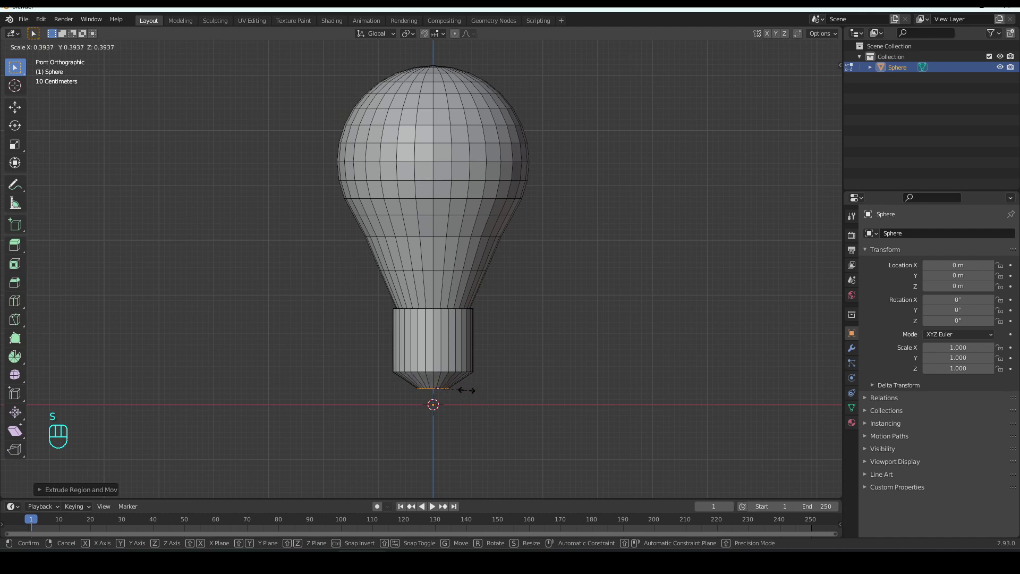
left_click(468, 391)
key("g")
key("z")
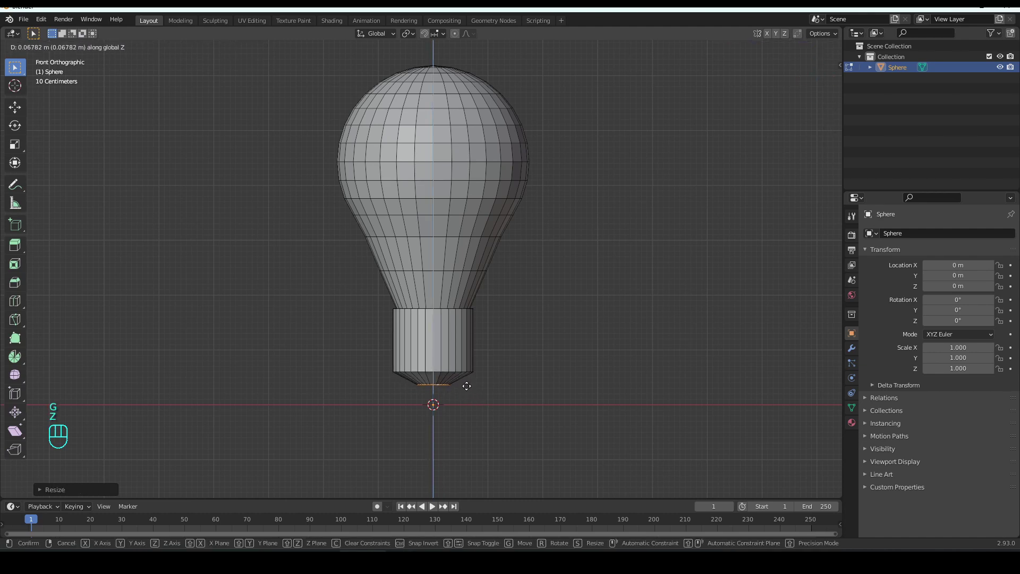
left_click(467, 384)
Fill the open hole at the bottom of the base with a face and inset that face slightly
scroll(470, 382, "up", 2)
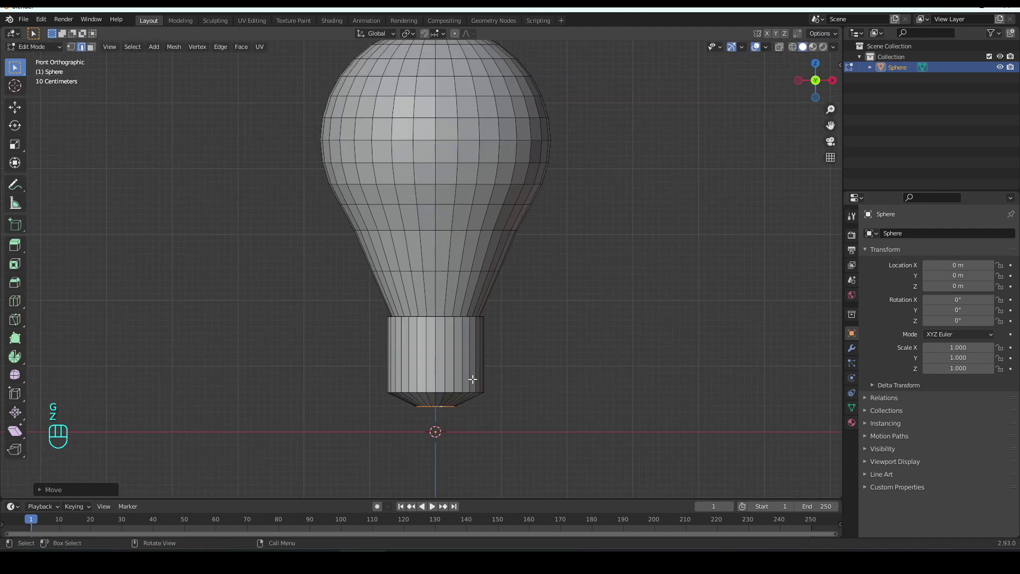
middle_click_drag(472, 381, 440, 317, "shift")
scroll(447, 335, "up", 2)
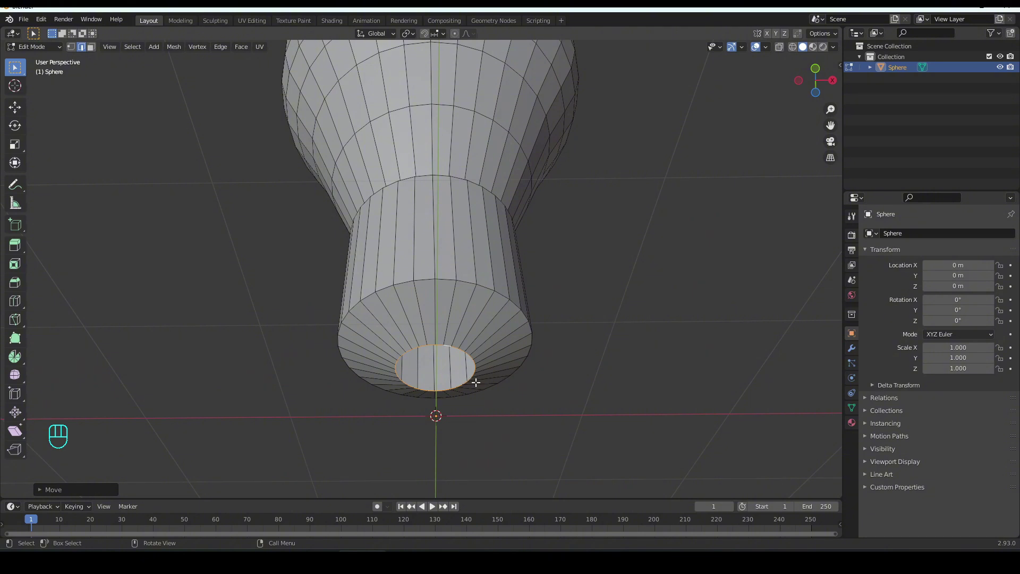
key("f")
middle_click_drag(475, 386, 473, 387)
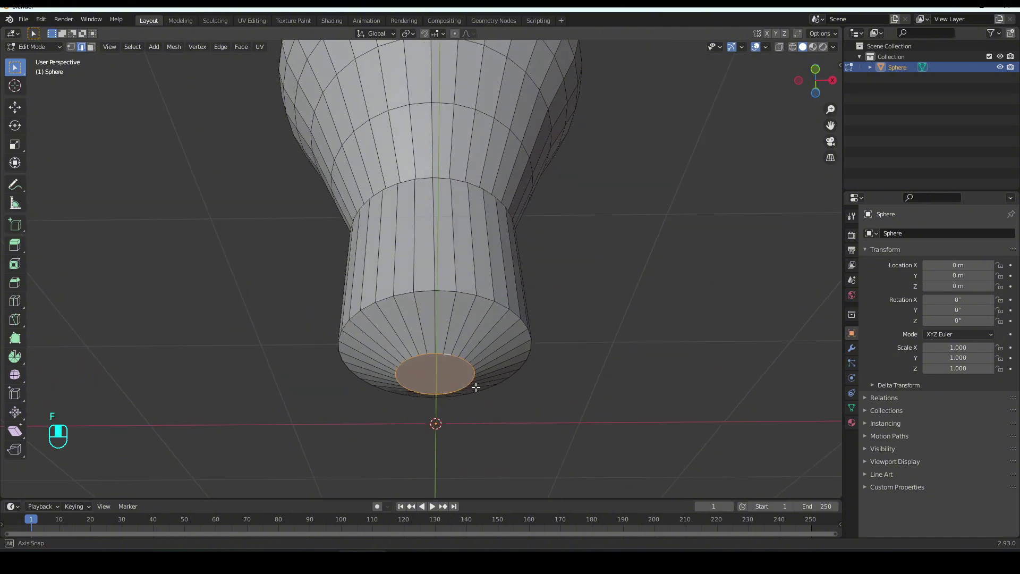
key("i")
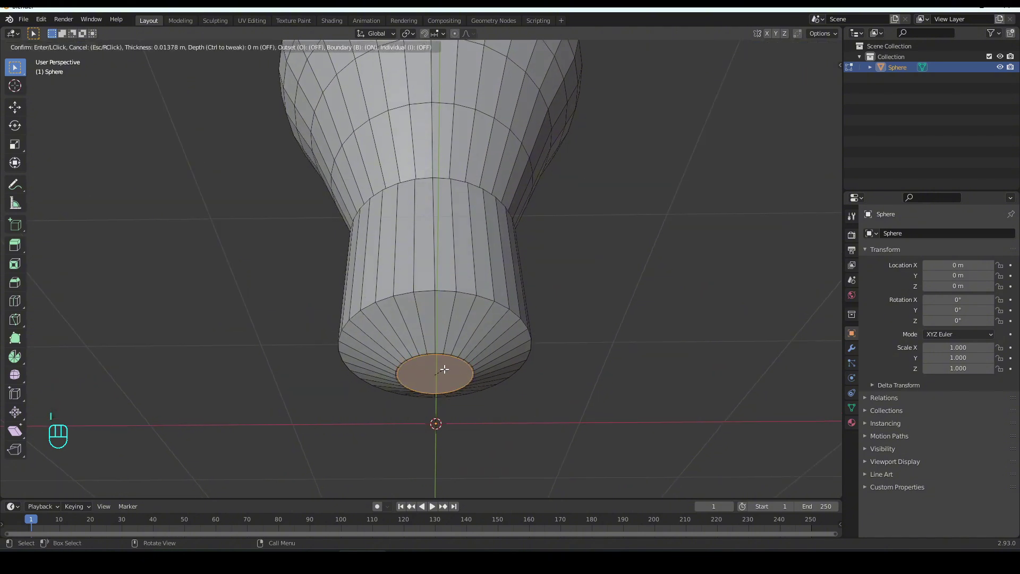
left_click(448, 376)
Extrude the inset bottom face about 0.17 m downward to form a small contact stub
middle_click_drag(448, 377, 460, 398)
key("e")
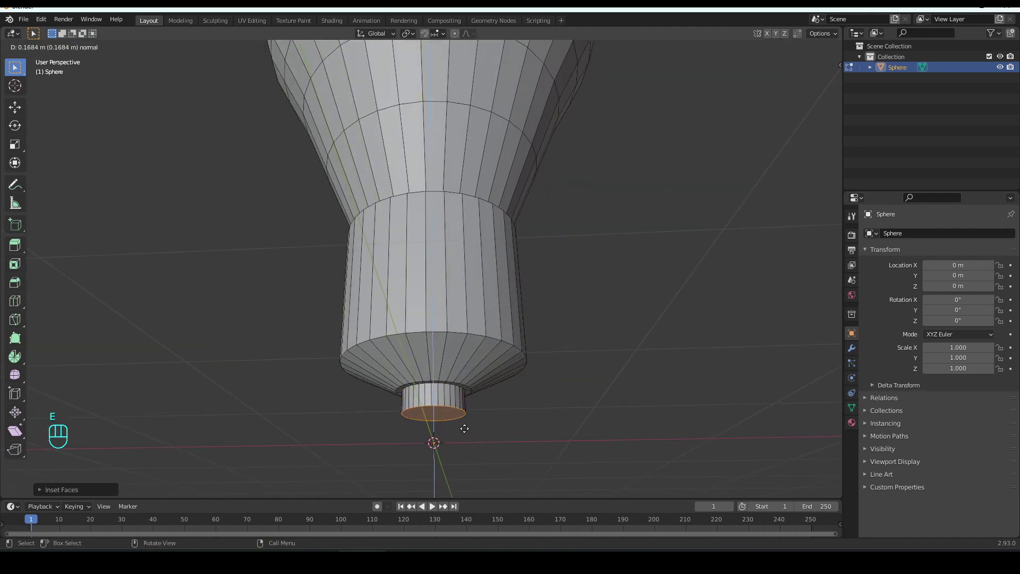
left_click(464, 430)
Taper the stub by scaling its end face, and shorten it by raising the face about 0.06 m along Z
key("s")
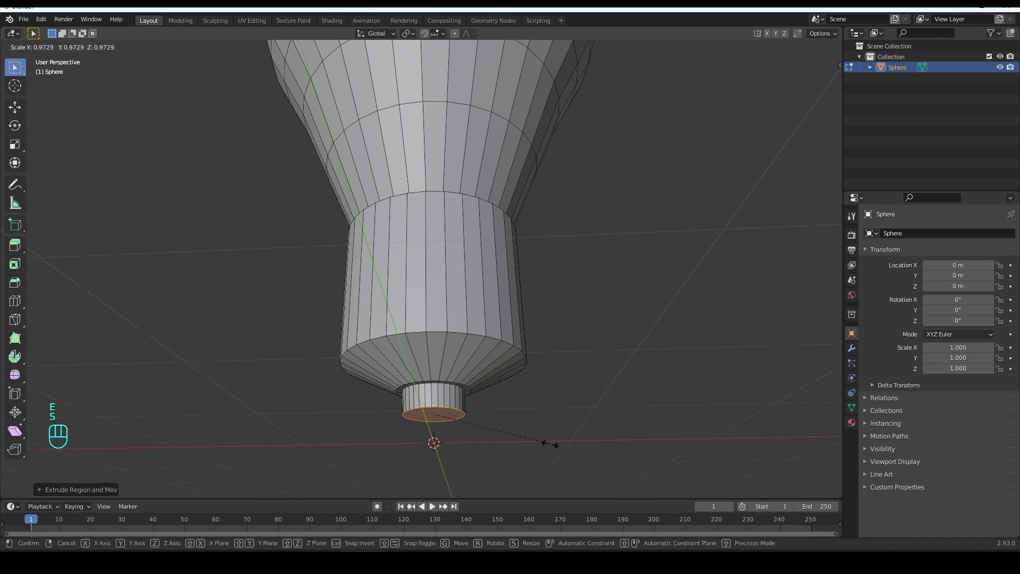
left_click(502, 424)
key("g")
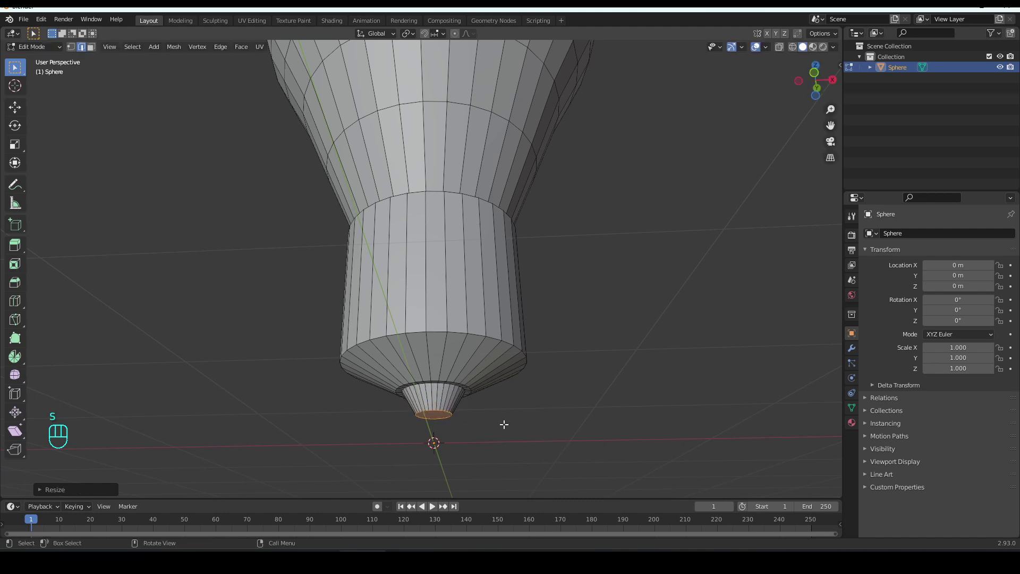
key("z")
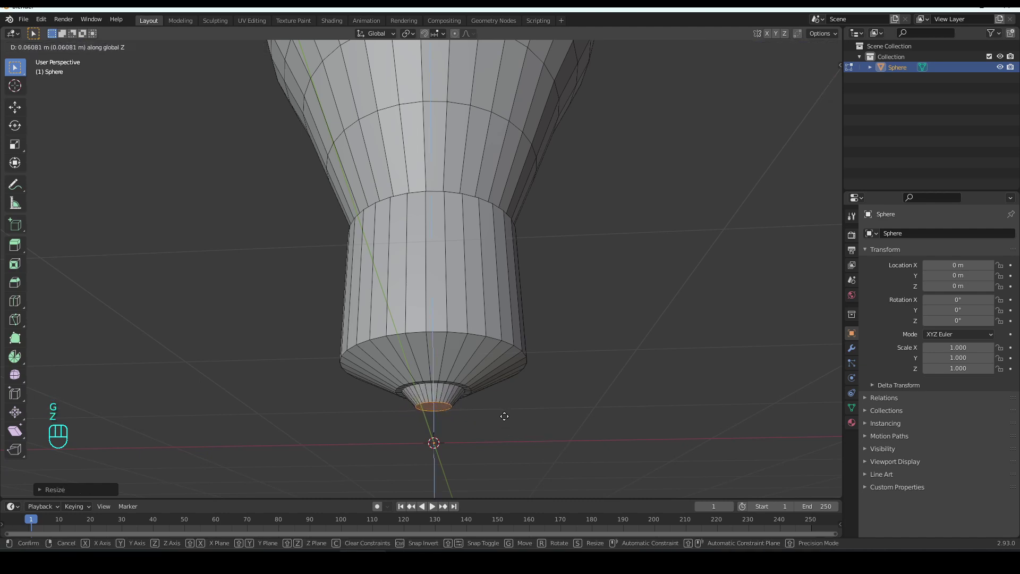
left_click(508, 417)
key("s")
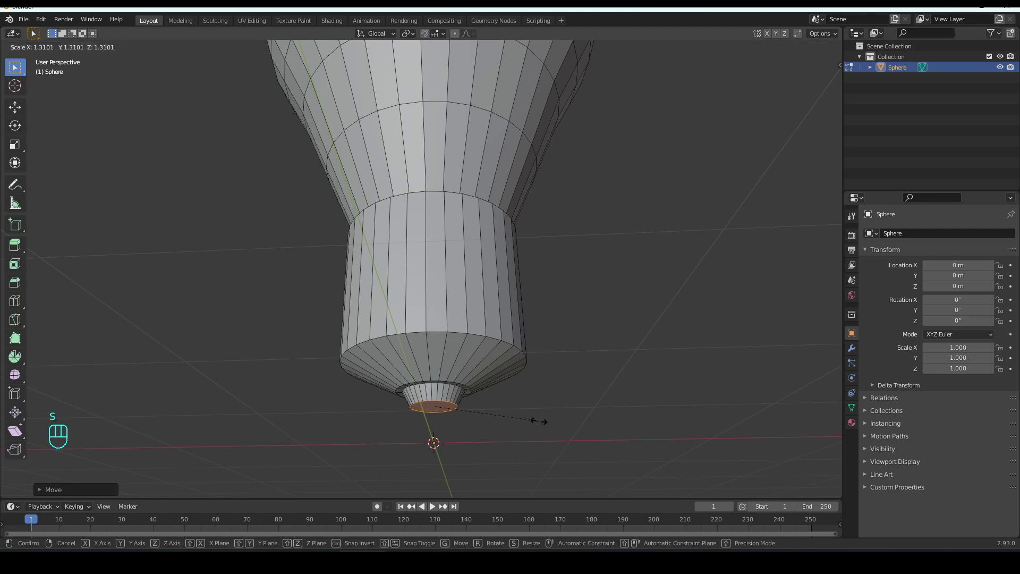
left_click(539, 421)
Extrude the stub's end face a short distance downward to add a thin rim
middle_click_drag(526, 409, 529, 340)
scroll(526, 358, "up", 2)
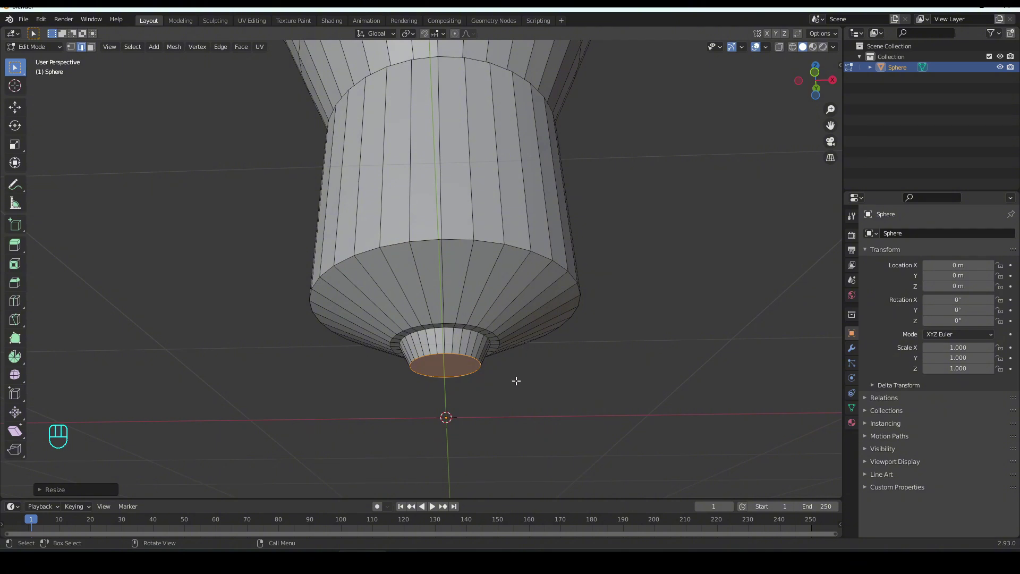
key("e")
left_click(517, 387)
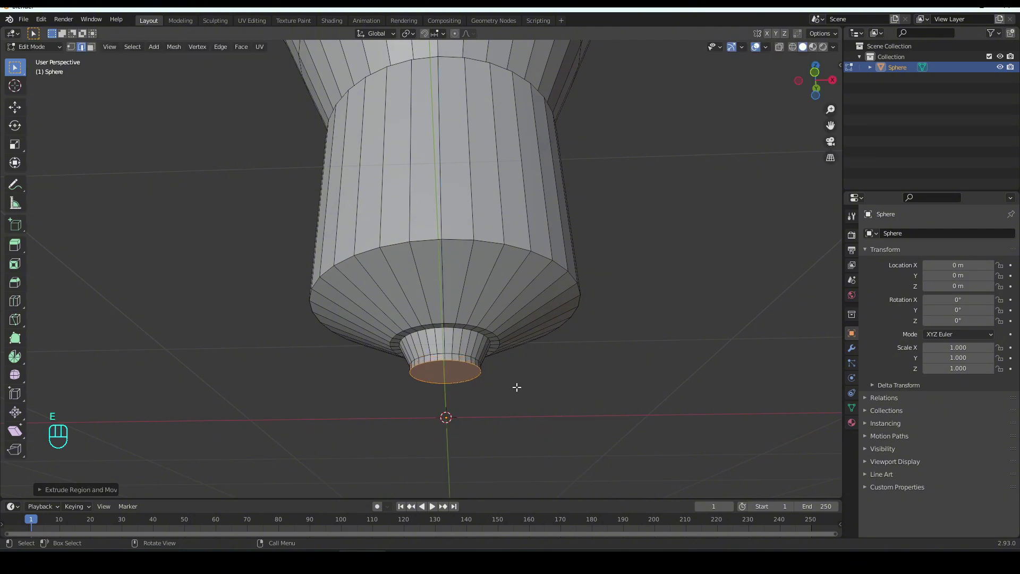
Bevel the edges of the stub's end face with a width of about 0.014 m
key("ctrl+b")
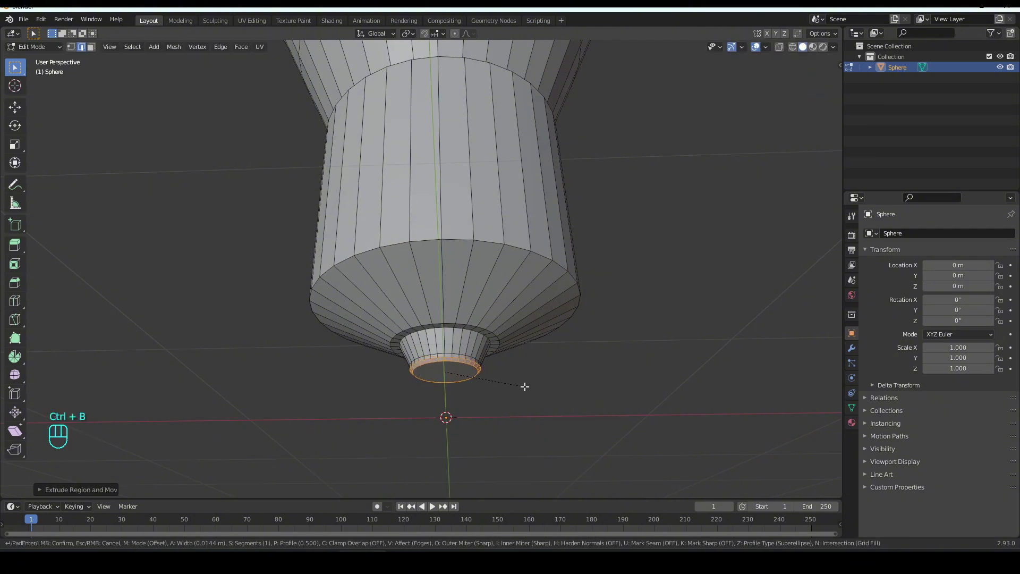
left_click(525, 386)
middle_click_drag(522, 383, 521, 406)
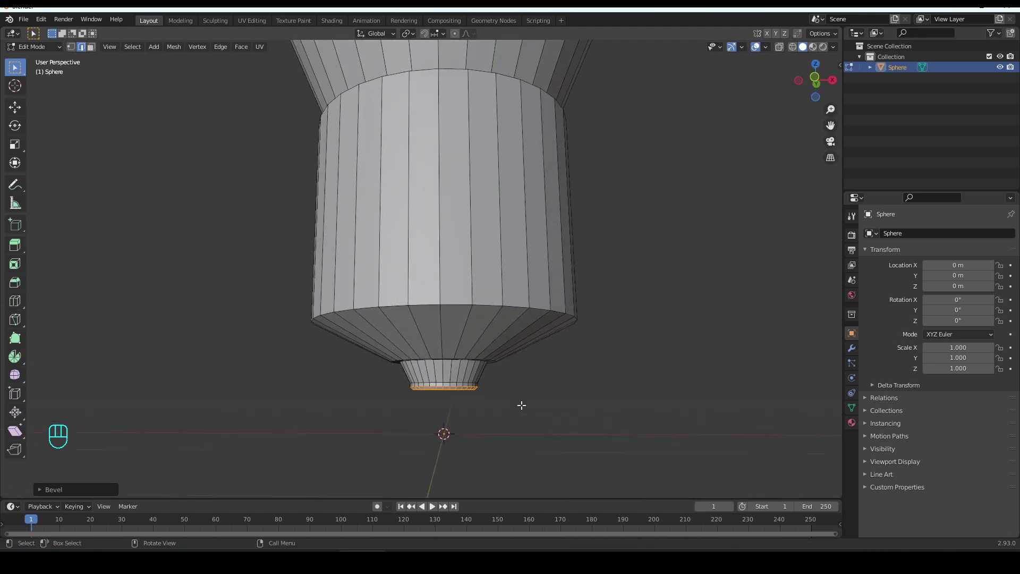
Add 11 evenly spaced horizontal loop cuts around the cylindrical base below the glass
scroll(522, 369, "down", 2)
middle_click_drag(531, 324, 533, 342)
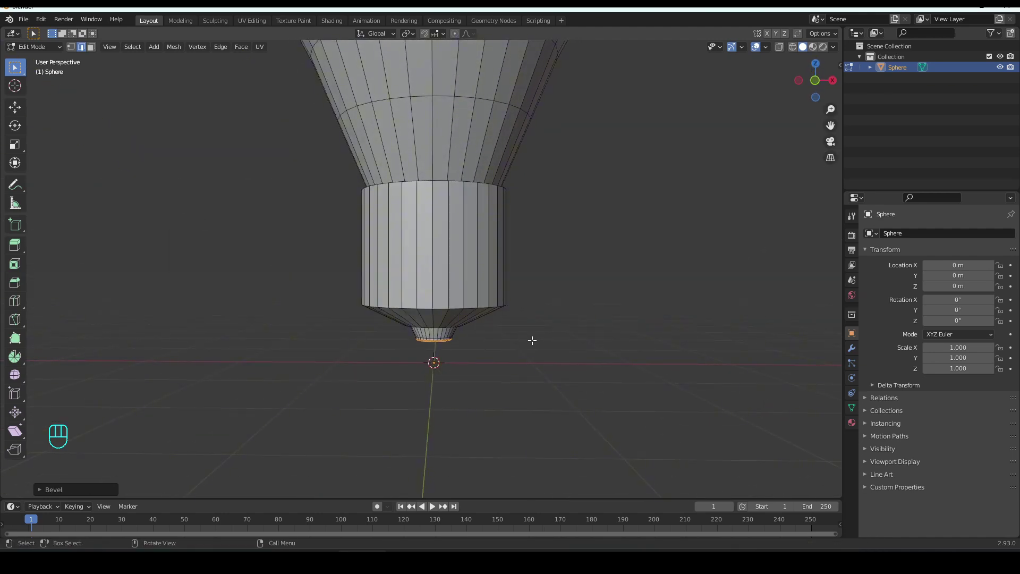
key("KP_1")
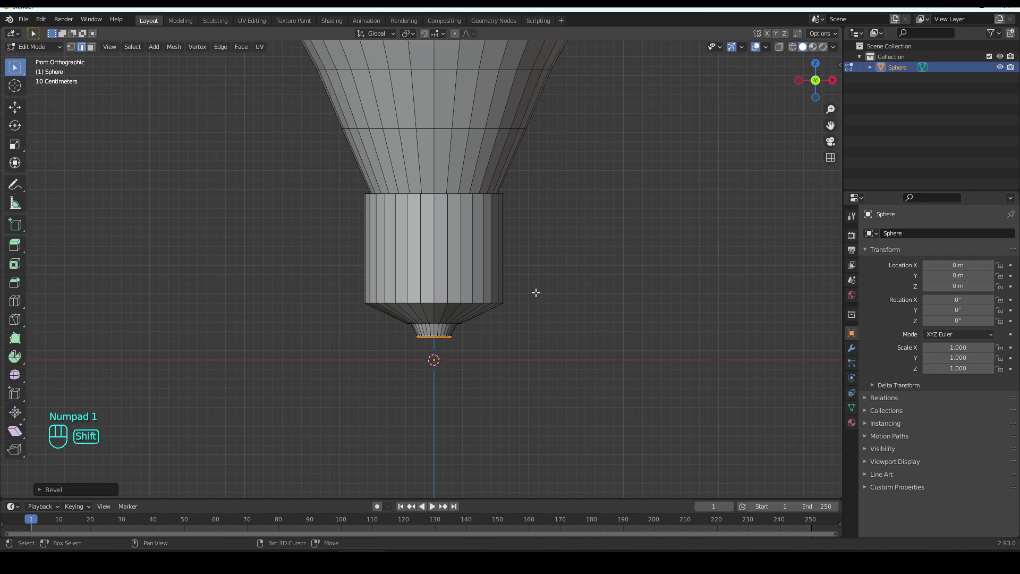
scroll(534, 324, "up", 5, "shift")
key("ctrl+r")
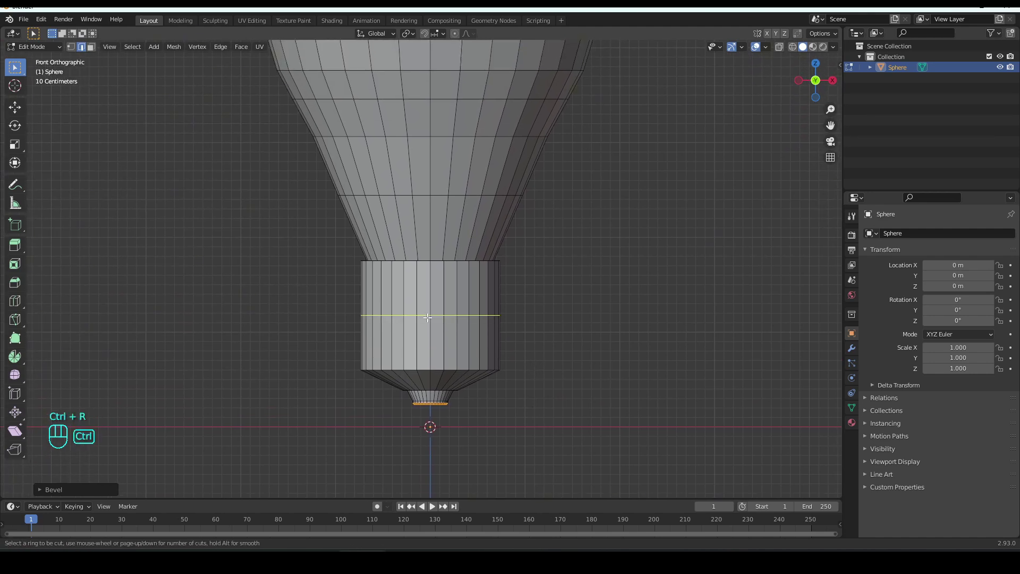
scroll(428, 317, "up", 10)
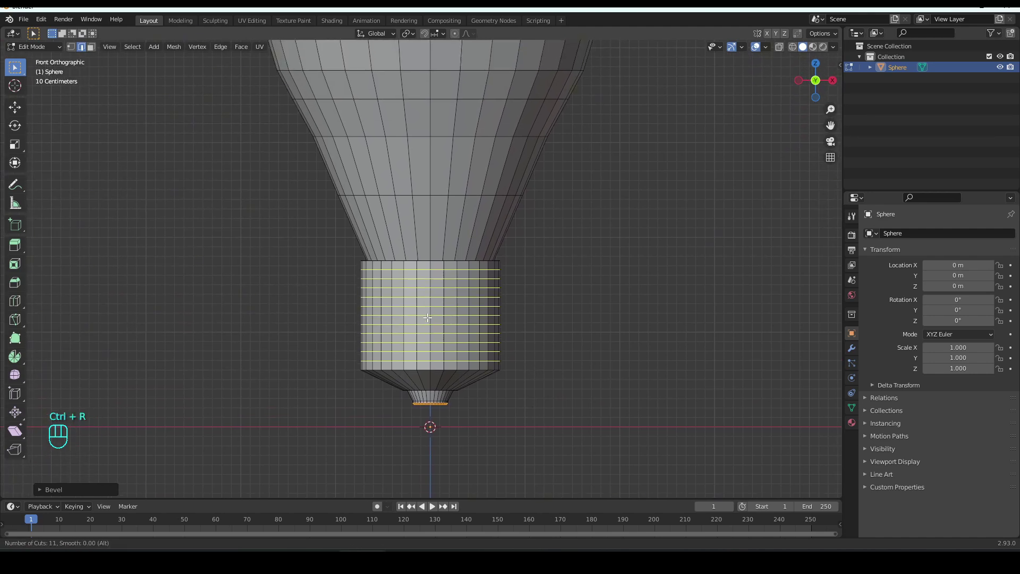
left_click(427, 317)
right_click(428, 318)
Select five alternating face rings around the cylindrical base, starting at the second from the top, and extrude them along their normals by about 0.1 m
key("3")
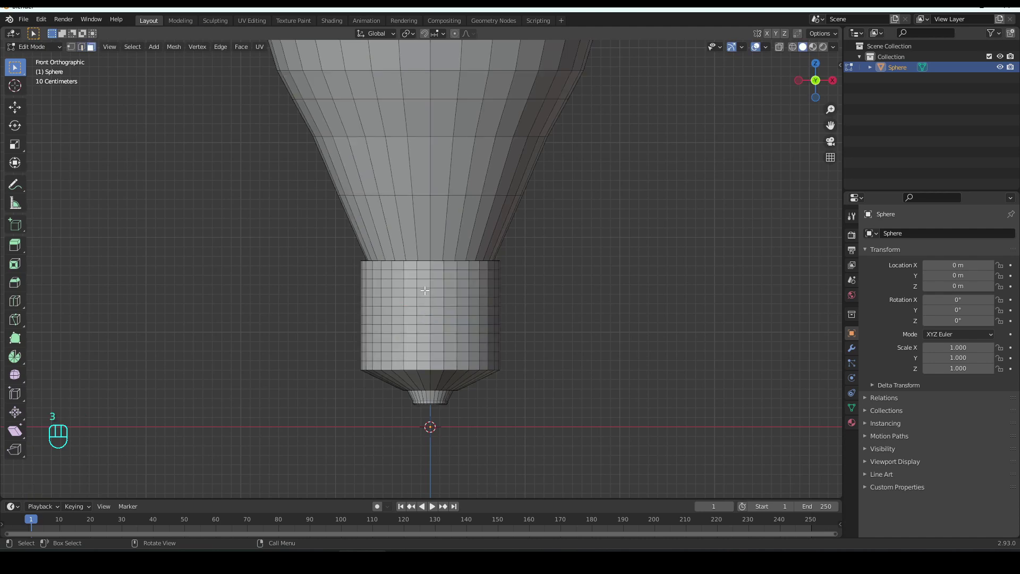
left_click(424, 274)
left_click(424, 274, "alt")
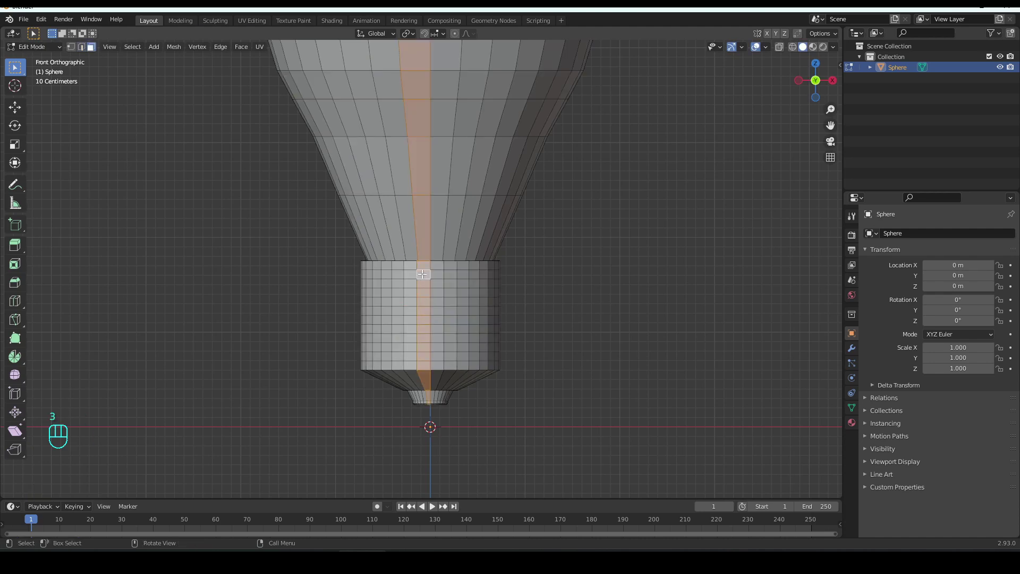
left_click(424, 274)
left_click(427, 274, "alt")
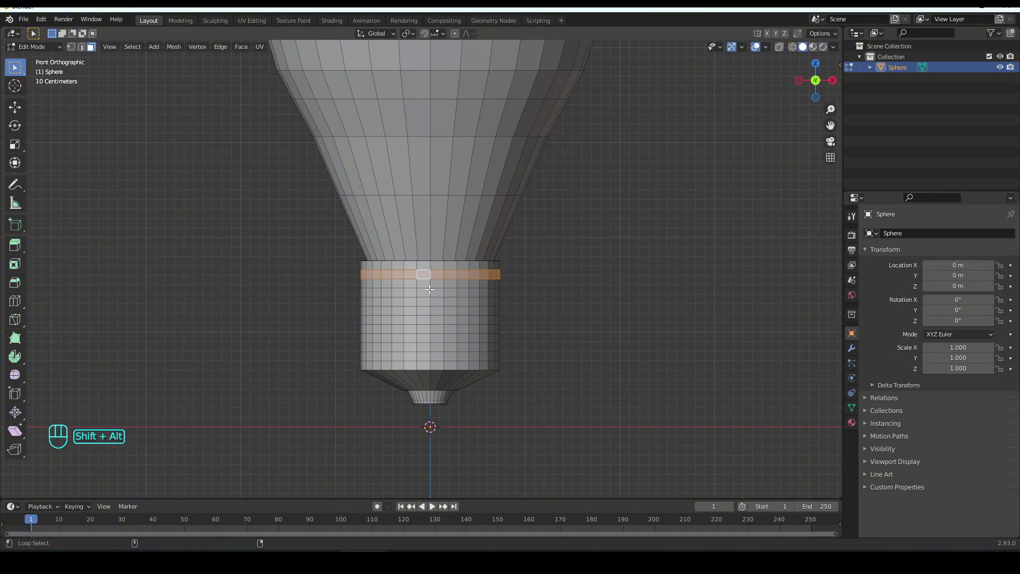
left_click(430, 292, "alt+shift")
left_click(429, 311, "alt+shift")
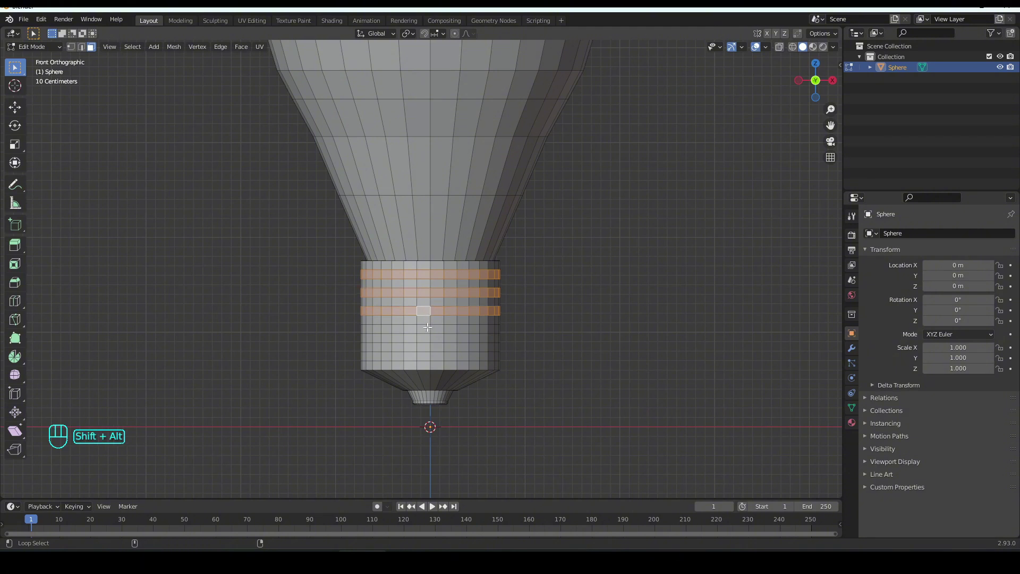
left_click(427, 329, "alt+shift")
left_click(426, 346, "alt+shift")
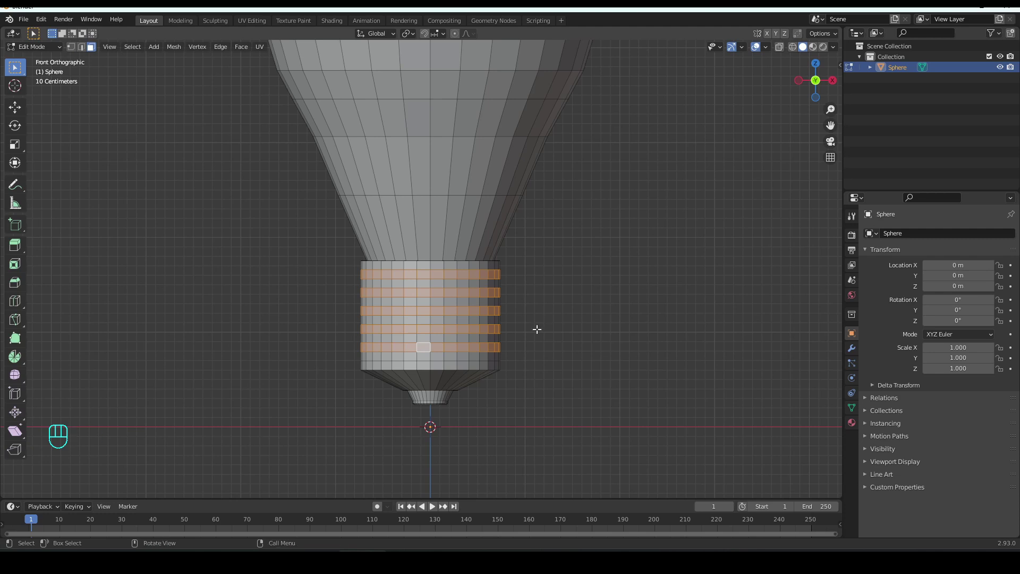
key("period")
left_click(519, 393)
key("alt+e")
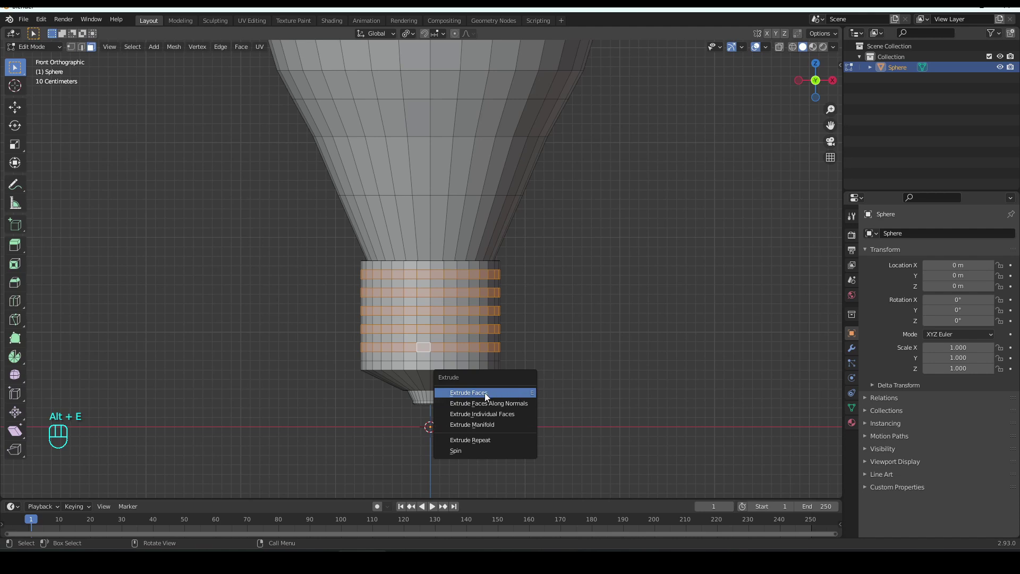
left_click(461, 405)
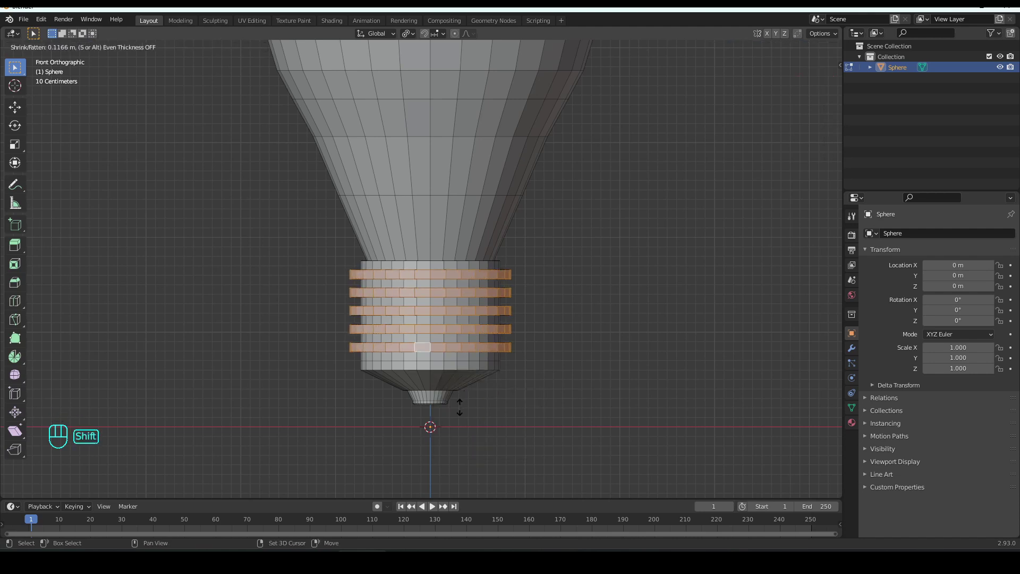
left_click(457, 414, "shift")
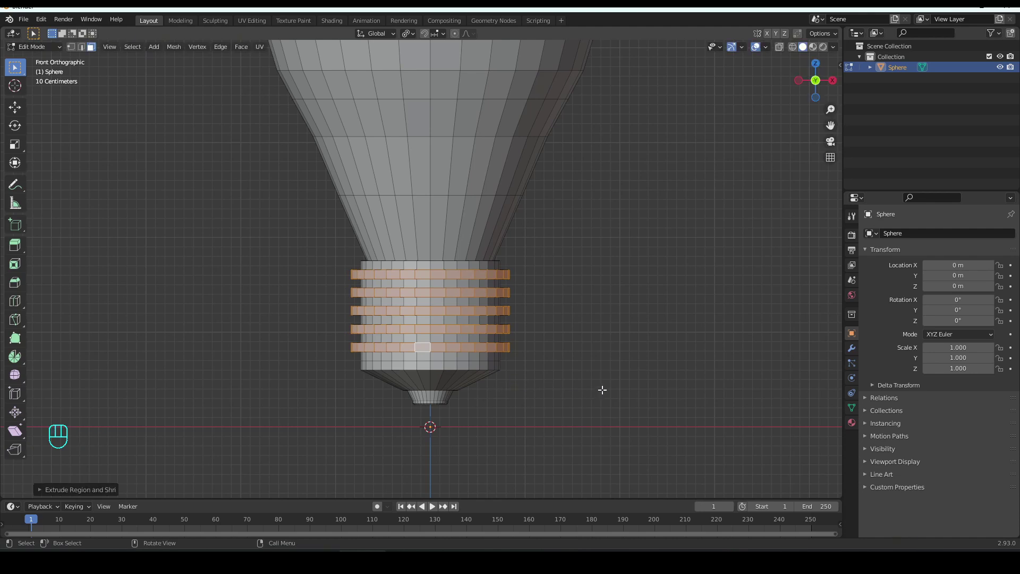
Tilt the five extruded rings by about -3.76° in the front view to form a screw thread, and inspect the bulb in Object Mode
key("r")
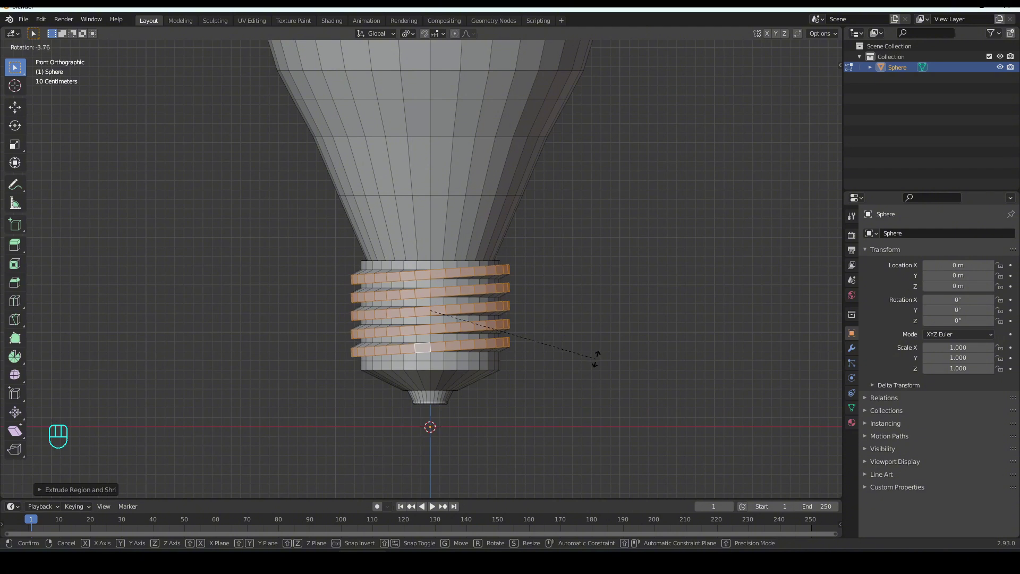
left_click(595, 357)
scroll(587, 349, "down", 3)
key("Tab")
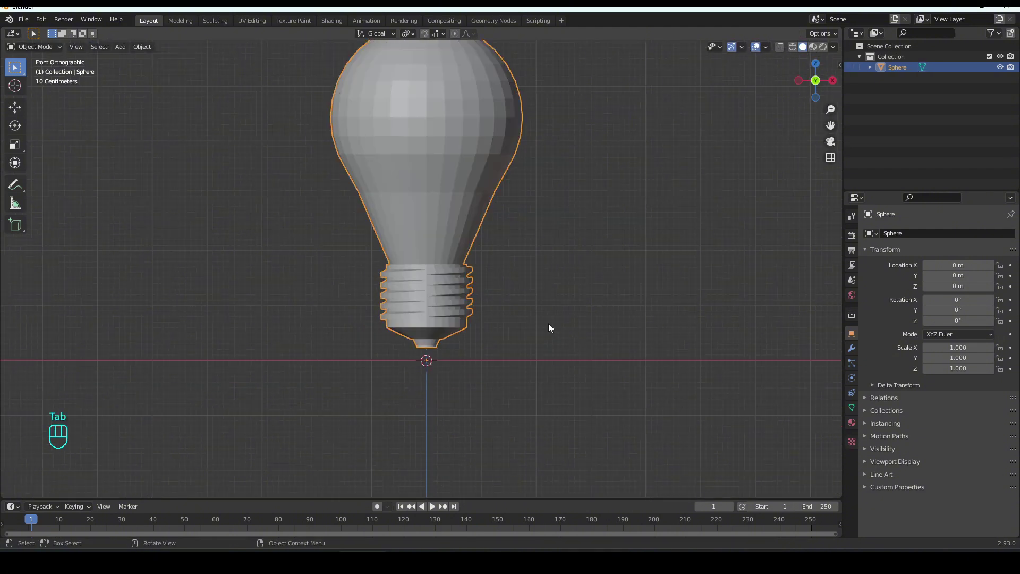
middle_click_drag(526, 301, 492, 323)
scroll(490, 325, "up", 2)
key("KP_1")
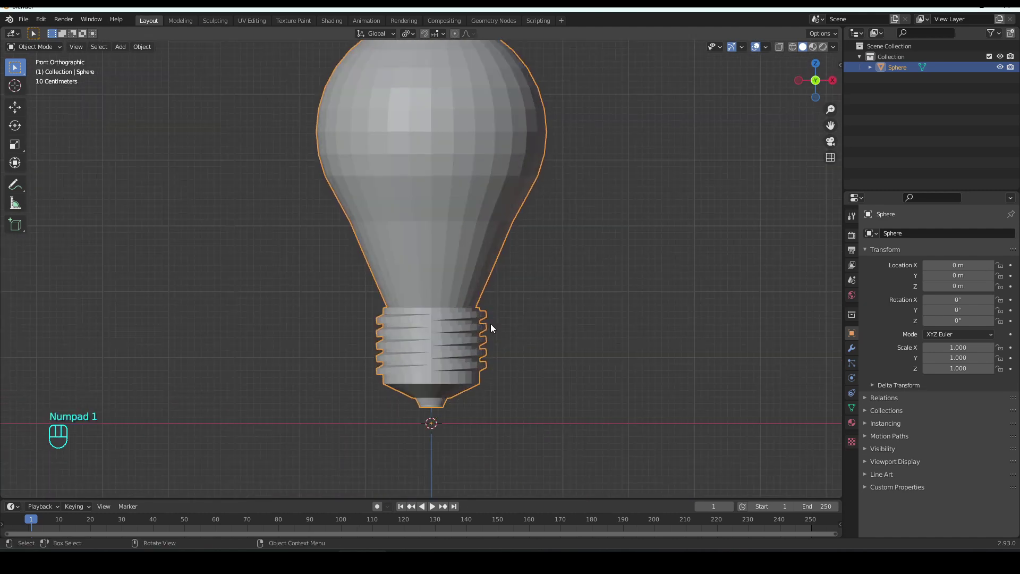
Bevel the outer upper and lower edge loops of all five thread rings with a width of about 0.015 m
key("Tab")
scroll(490, 324, "up", 4)
scroll(489, 221, "down", 3)
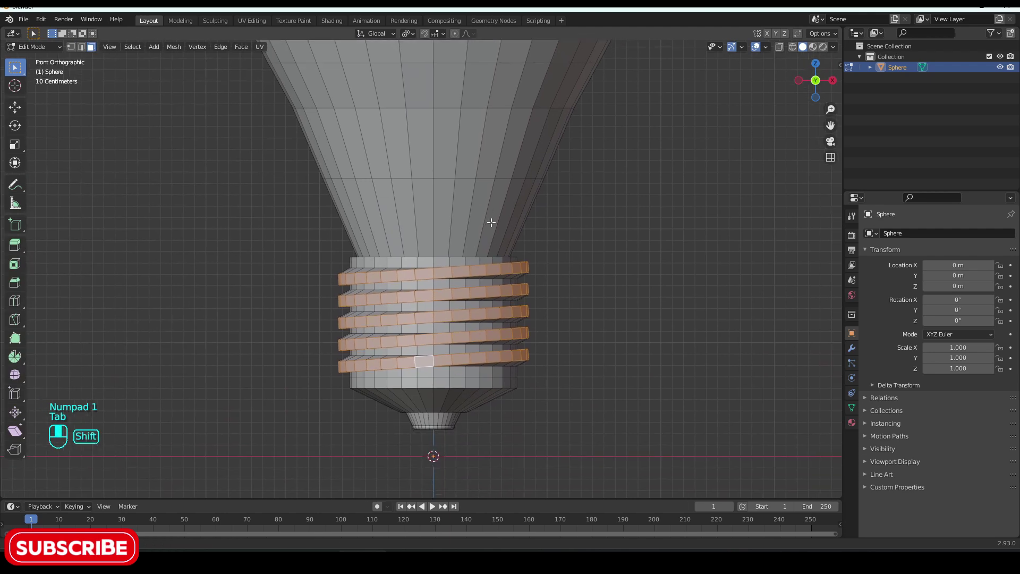
key("2")
scroll(467, 258, "up", 4)
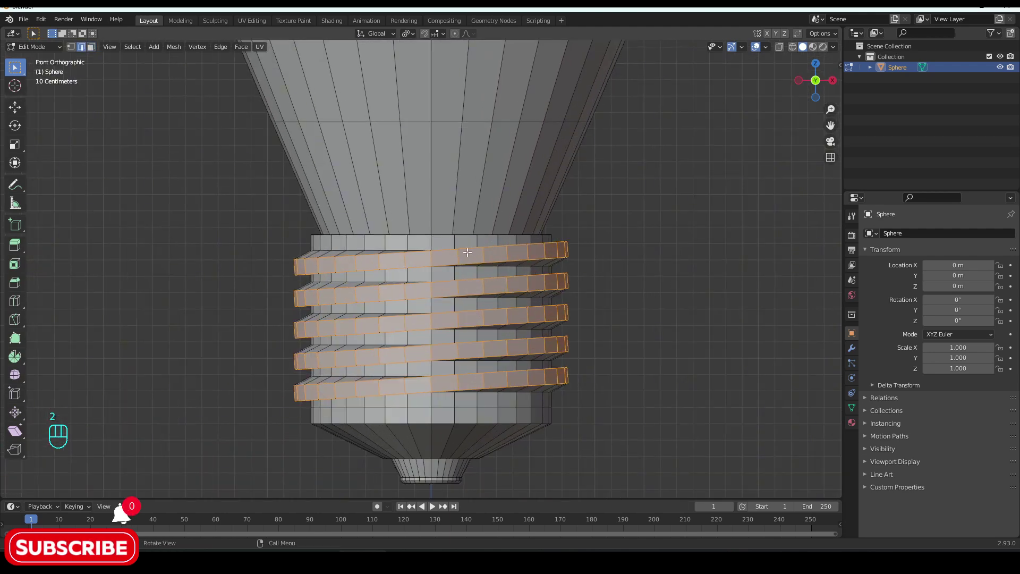
left_click(469, 248, "alt")
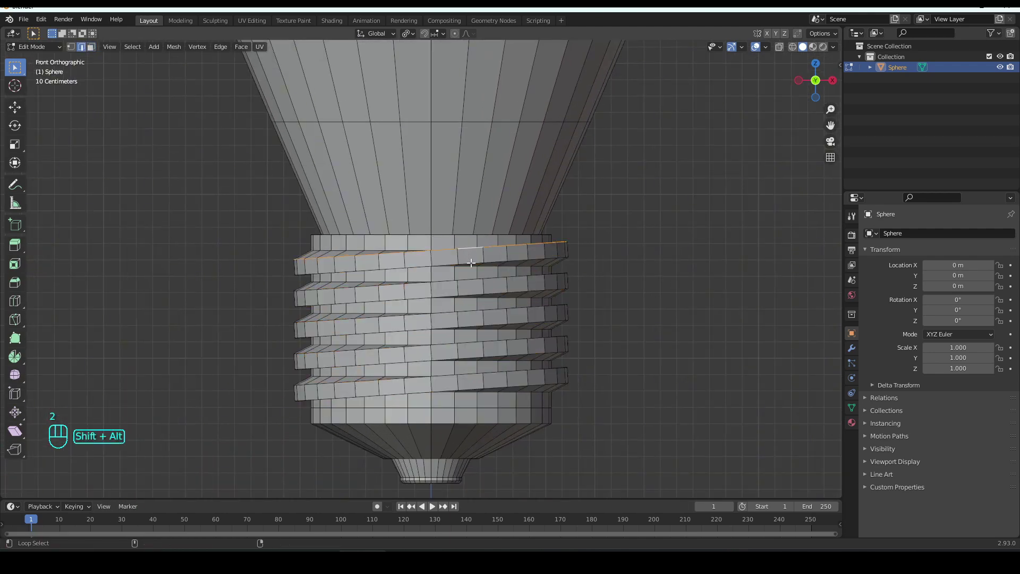
left_click(471, 263, "alt+shift")
left_click(467, 282, "alt+shift")
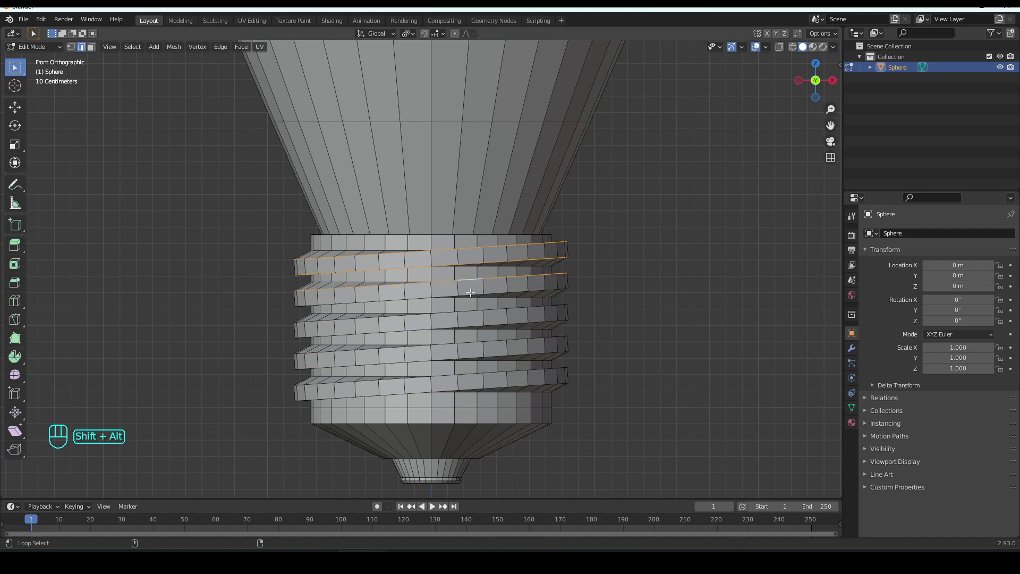
left_click(470, 293, "alt+shift")
left_click(469, 312, "alt+shift")
left_click(470, 325, "alt+shift")
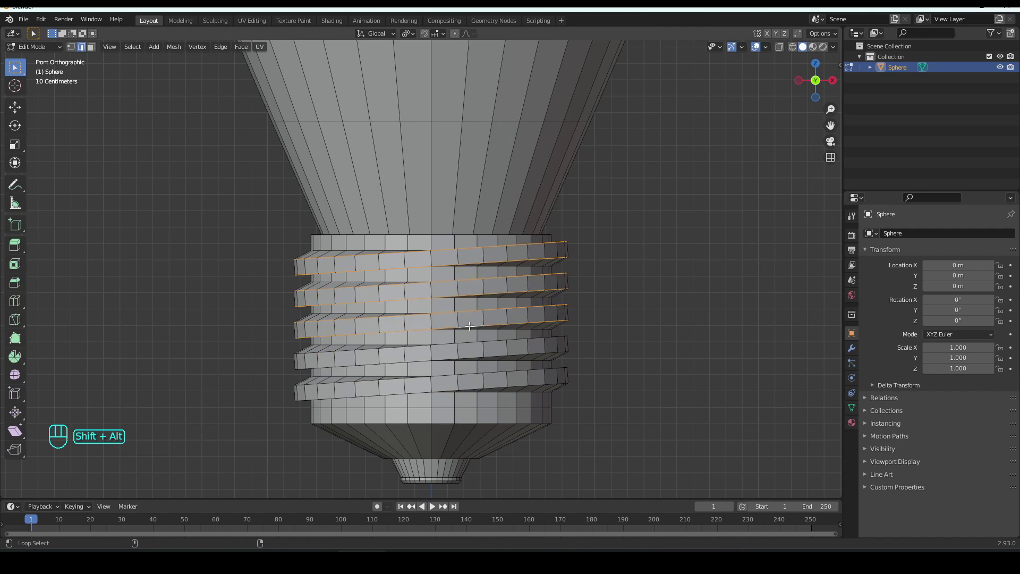
left_click(469, 344, "alt+shift")
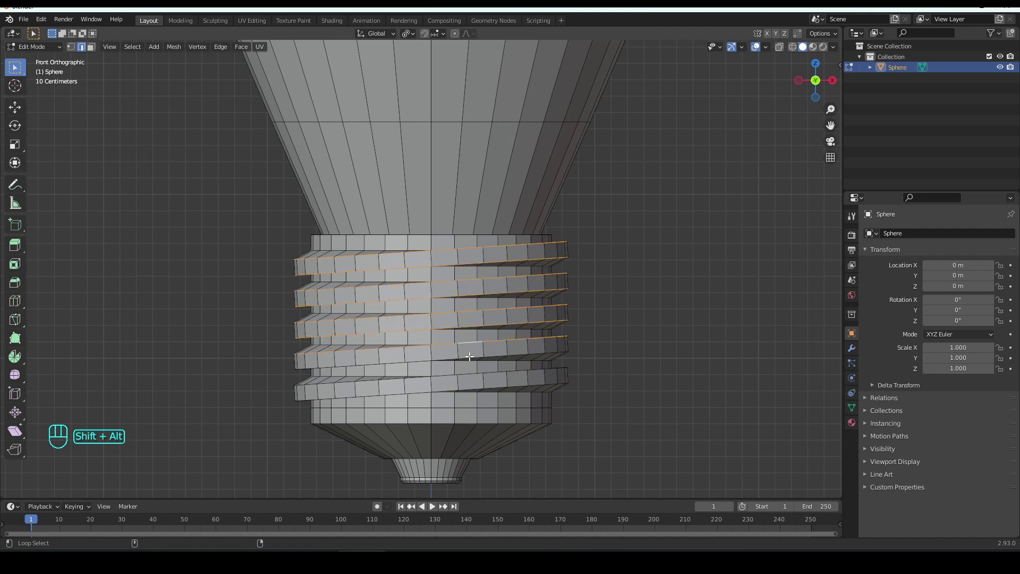
left_click(468, 386, "alt+shift")
left_click(469, 390, "alt+shift")
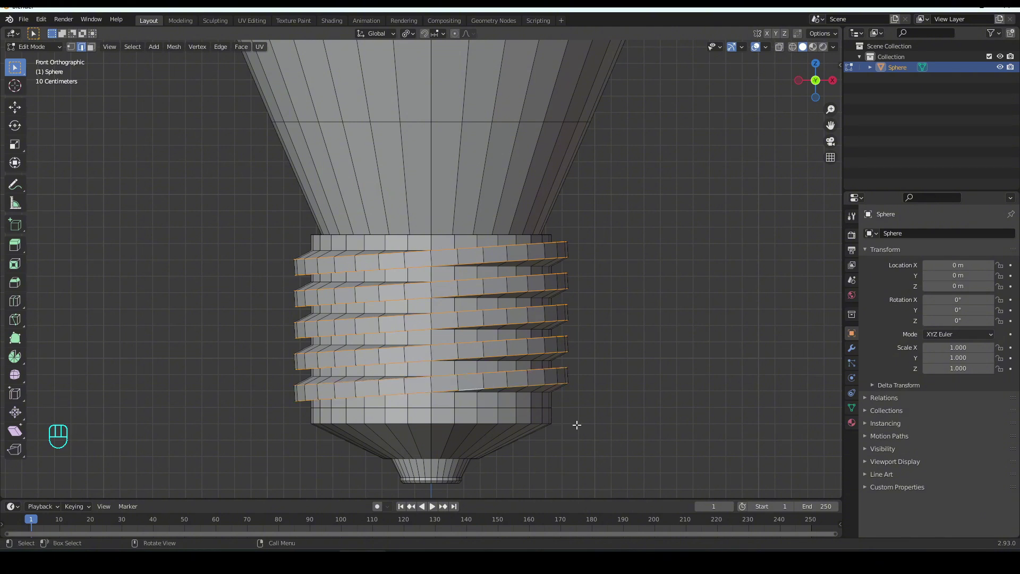
key("ctrl+b")
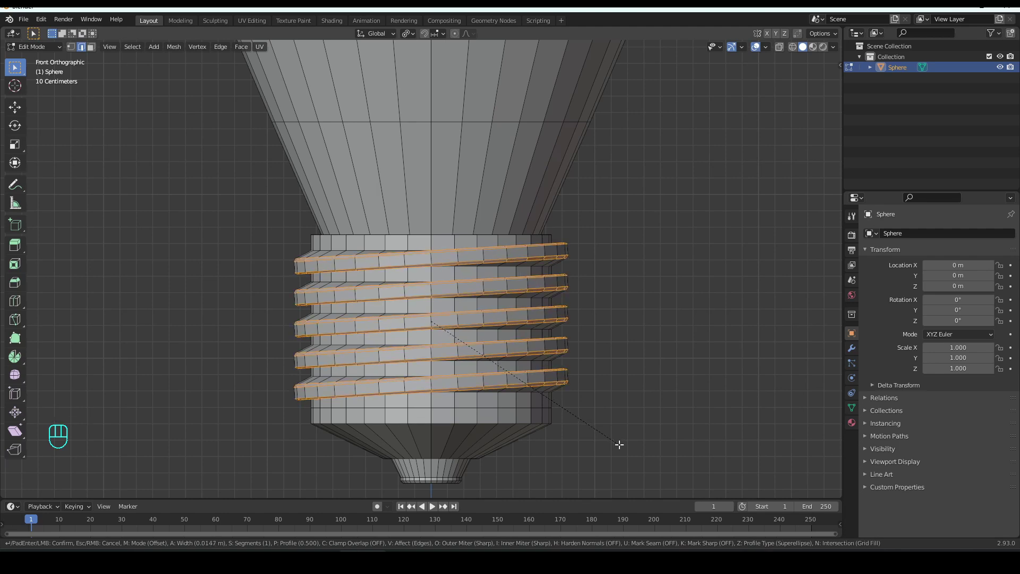
left_click(620, 442)
Create a first material for the bulb and name it Glass
scroll(597, 410, "down", 6)
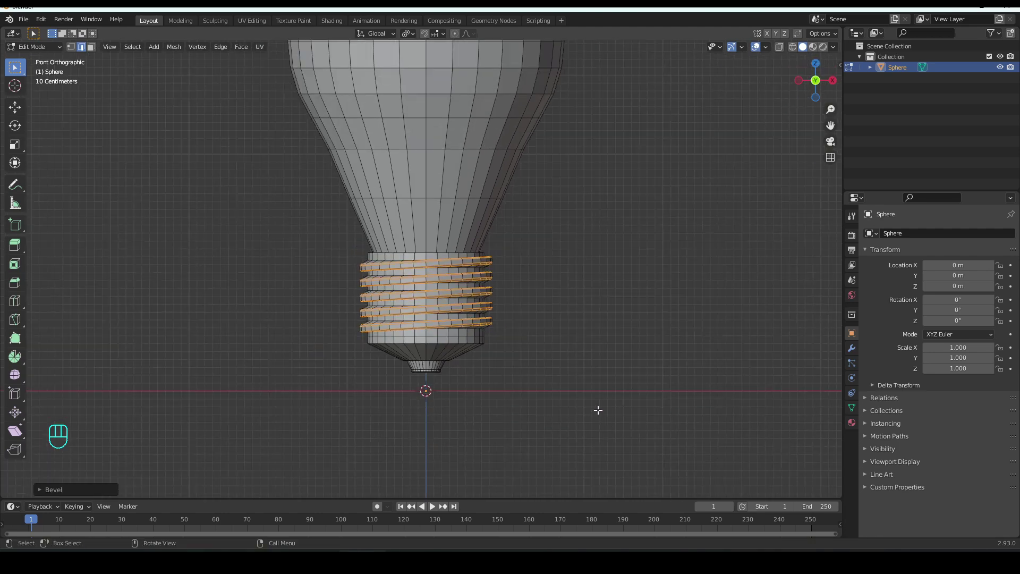
left_click(852, 424)
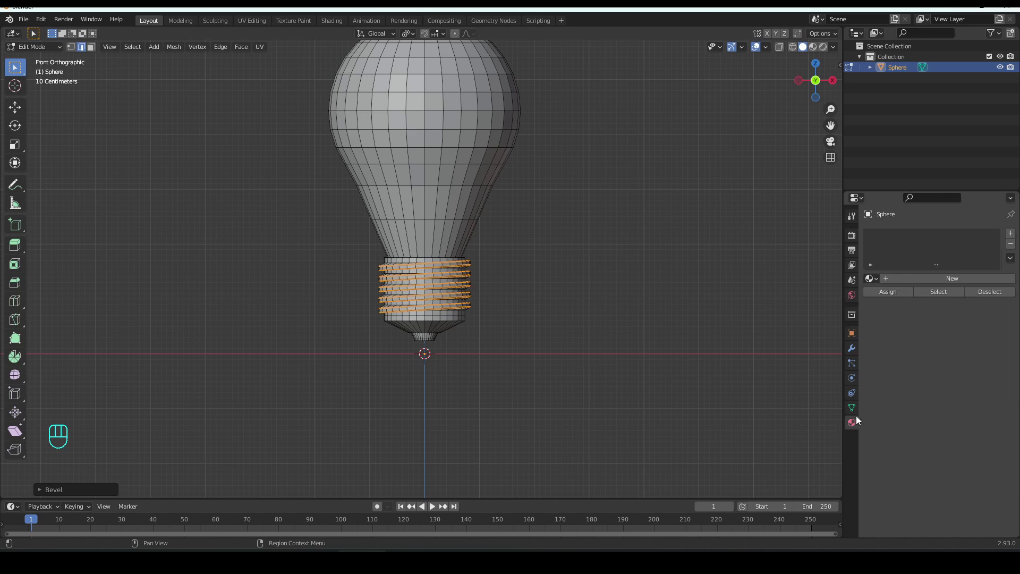
left_click(926, 281)
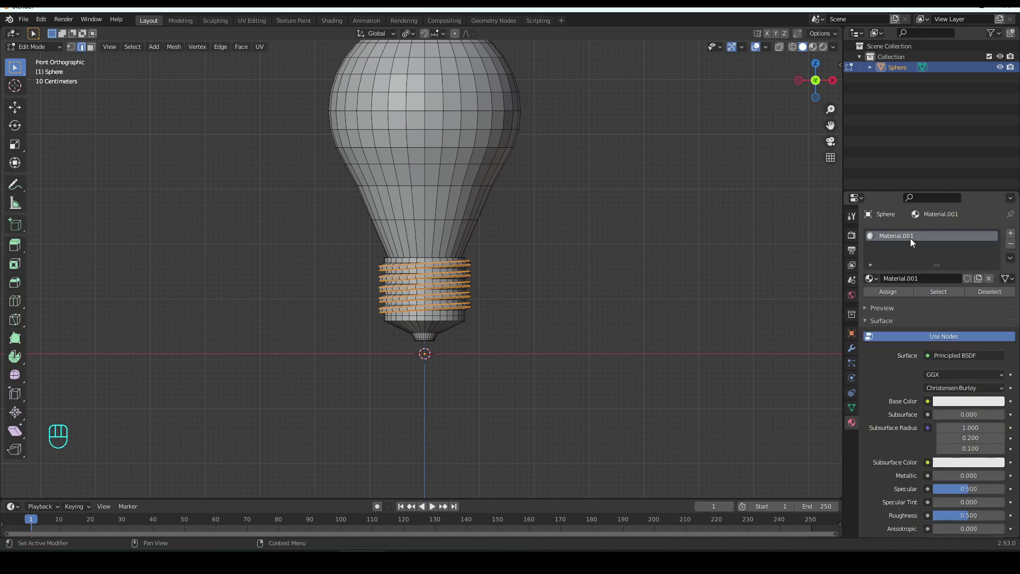
type("G")
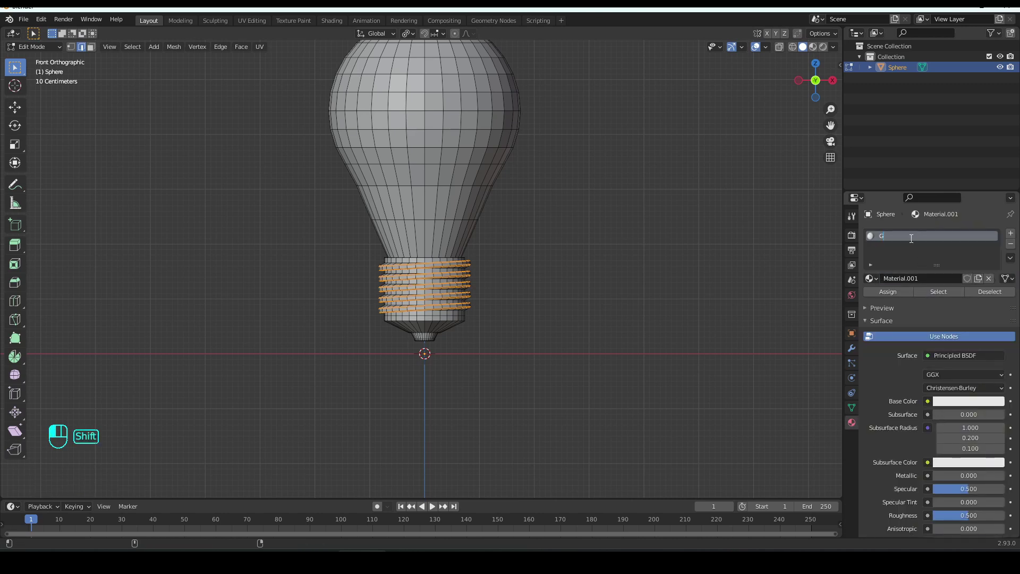
type("lass")
key("Return")
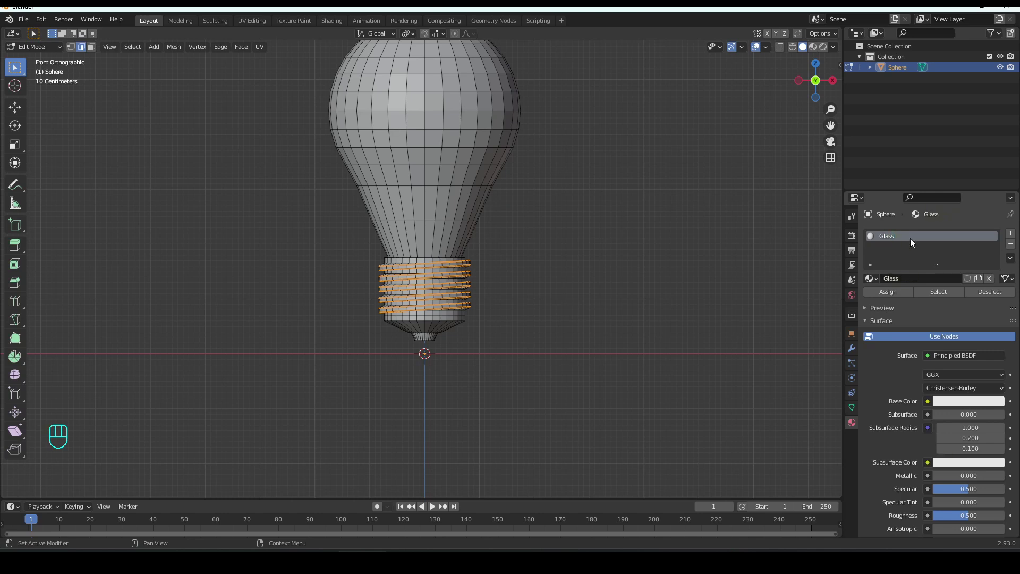
Add two more material slots with new materials named Metal and Black
left_click(1011, 233)
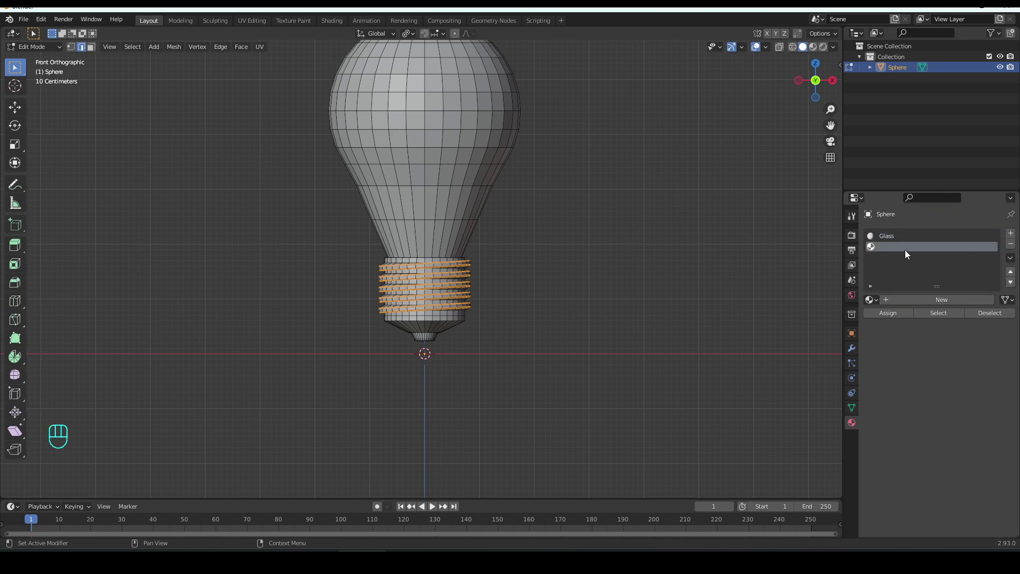
left_click(910, 300)
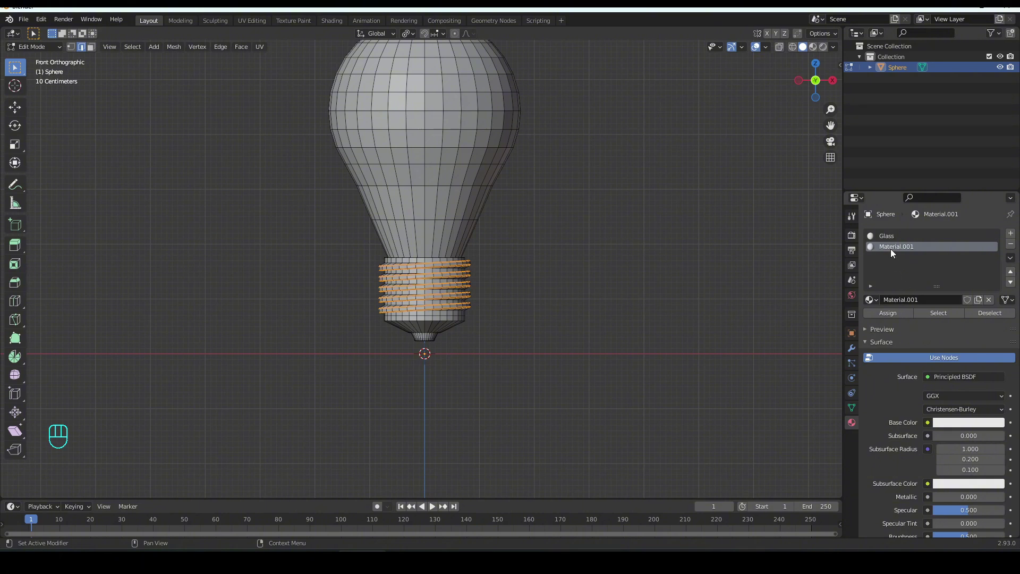
type("Metal")
key("Return")
left_click(1011, 235)
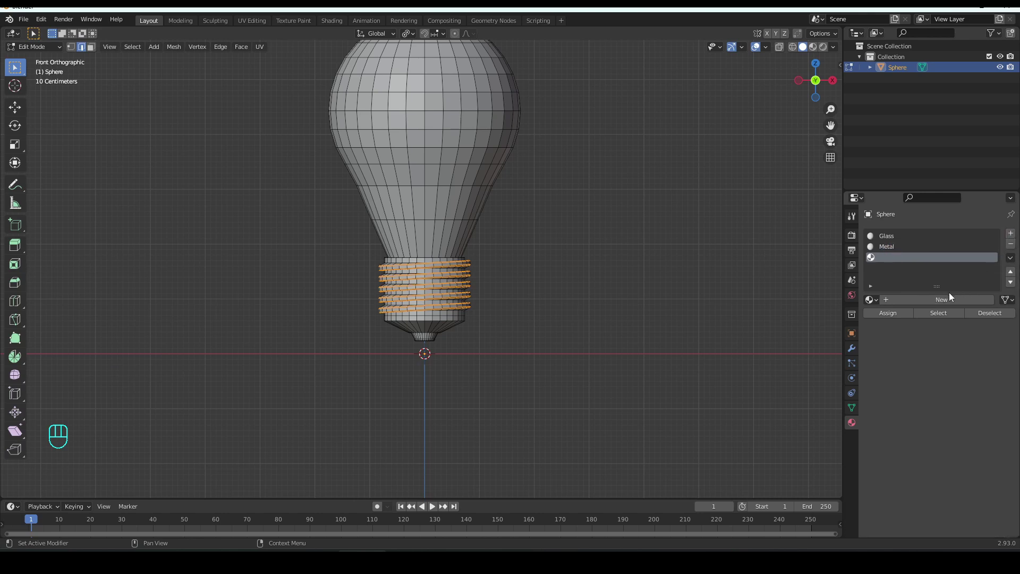
left_click(922, 301)
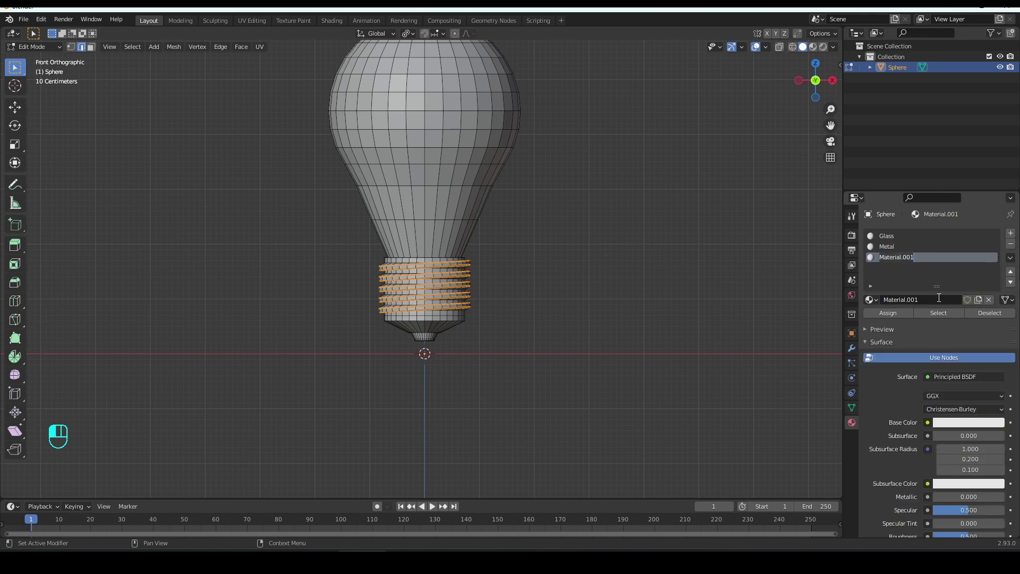
type("Black")
key("Return")
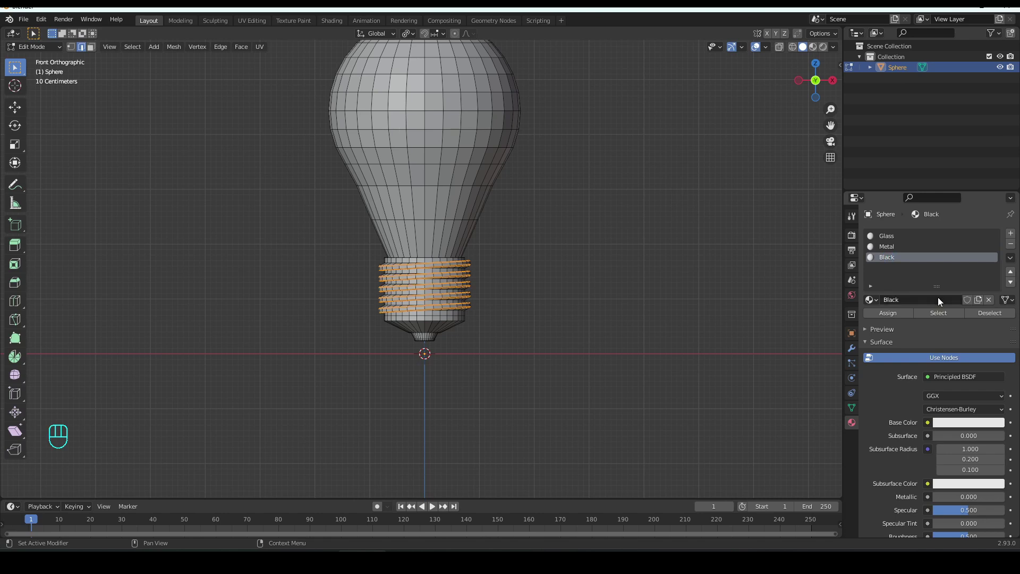
Select the bottom tip face, grow the selection up over the whole screw base to the neck, and assign it the Metal material
scroll(517, 396, "up", 2)
middle_click_drag(458, 373, 431, 333)
key("alt+a")
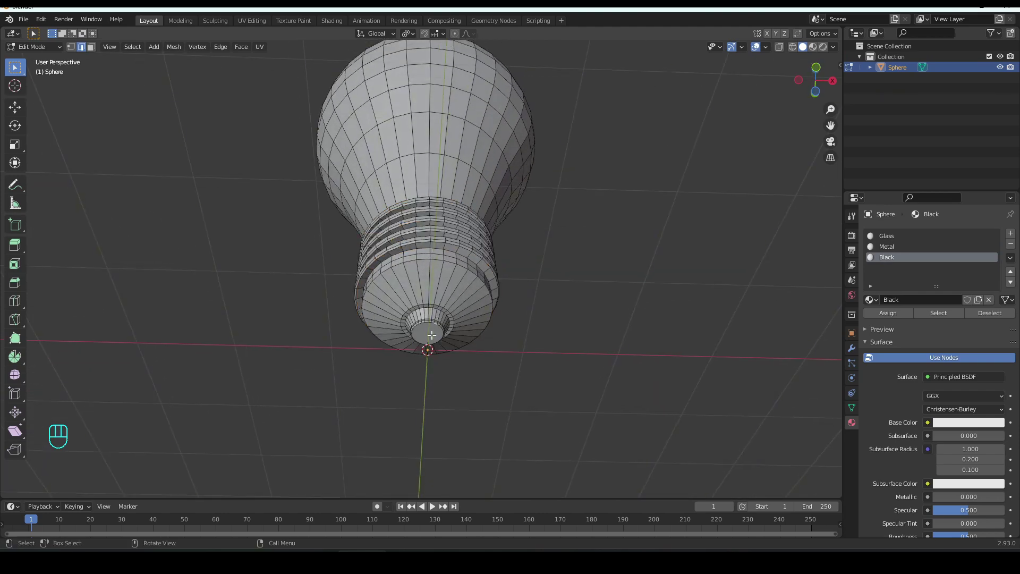
key("3")
left_click(433, 335)
middle_click_drag(433, 336, 458, 394)
key("ctrl+KP_Add")
key("ctrl+KP_Add")
key("ctrl+KP_Add")
key("ctrl+KP_Add")
key("ctrl+KP_Add")
key("ctrl+KP_Add")
key("ctrl+KP_Add")
key("ctrl+KP_Add")
key("ctrl+KP_Add")
key("ctrl+KP_Add")
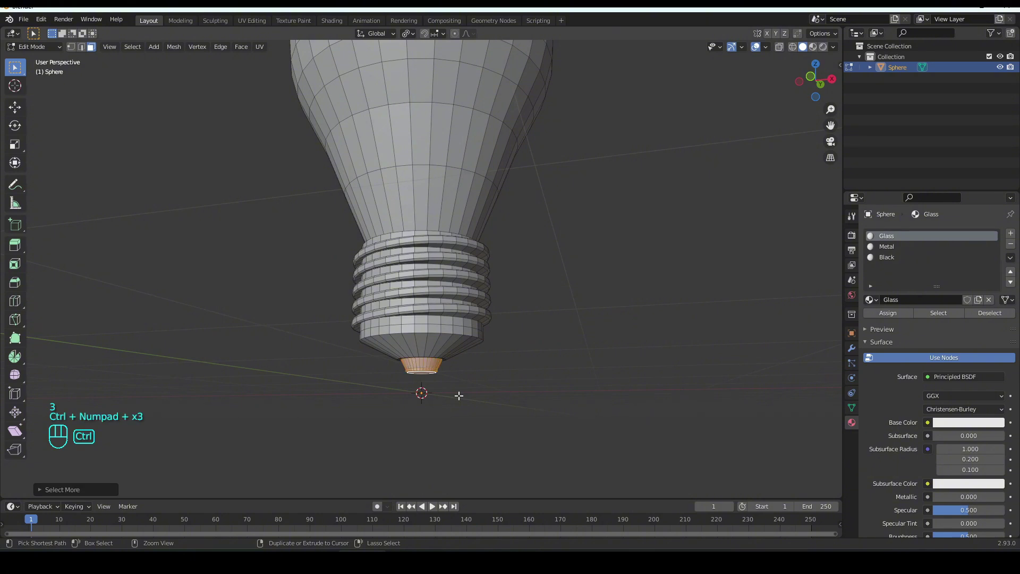
key("ctrl+KP_Add")
key("ctrl+KP_Add")
key("ctrl+KP_Add")
key("ctrl+KP_Add")
key("ctrl+KP_Add")
key("ctrl+KP_Add")
key("ctrl+KP_Add")
key("ctrl+KP_Add")
key("ctrl+KP_Add")
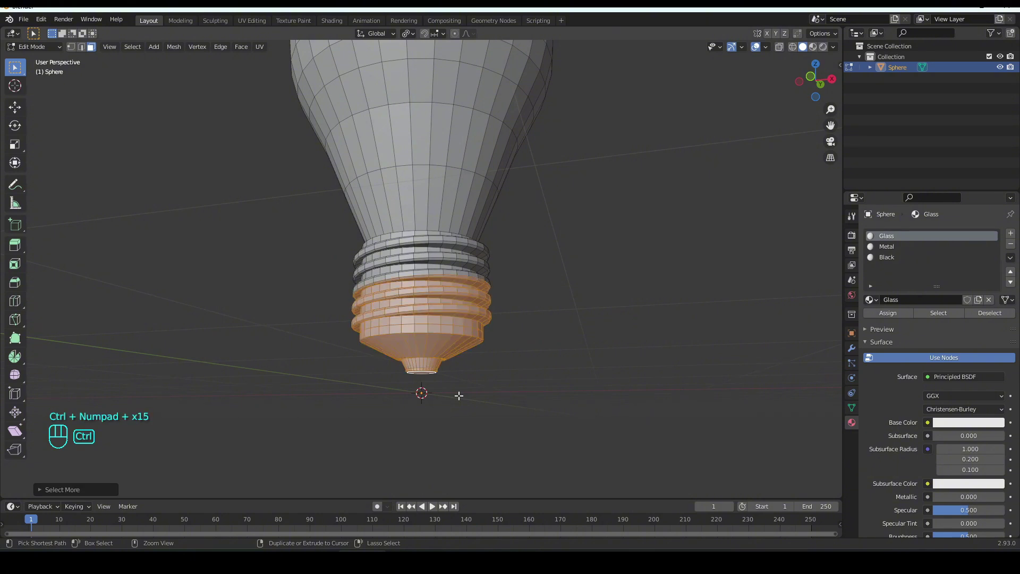
key("ctrl+KP_Add")
key("ctrl+KP_Add")
key("ctrl+KP_Add")
key("ctrl+KP_Add")
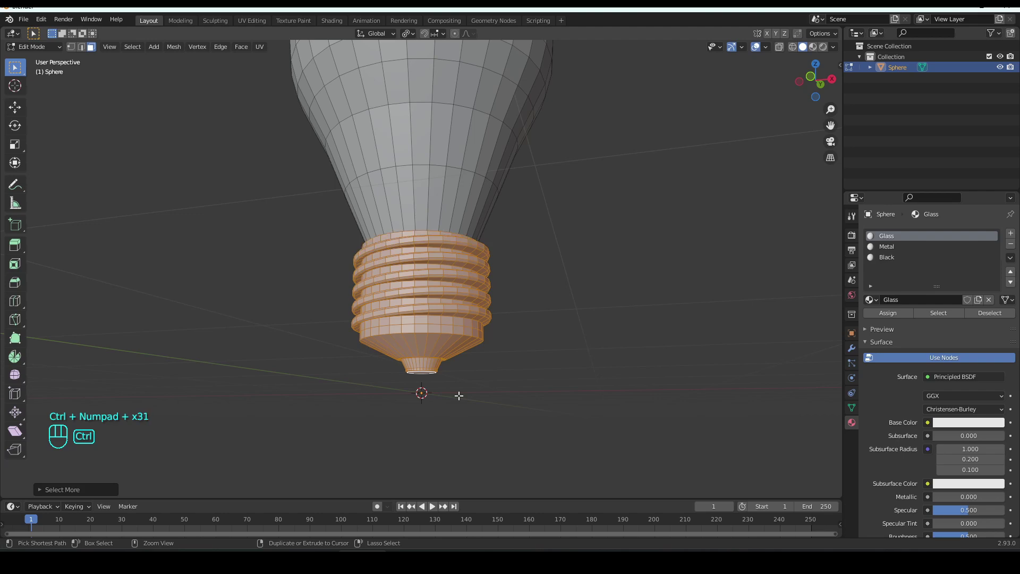
middle_click_drag(462, 383, 536, 308)
scroll(503, 359, "down", 4)
left_click(888, 247)
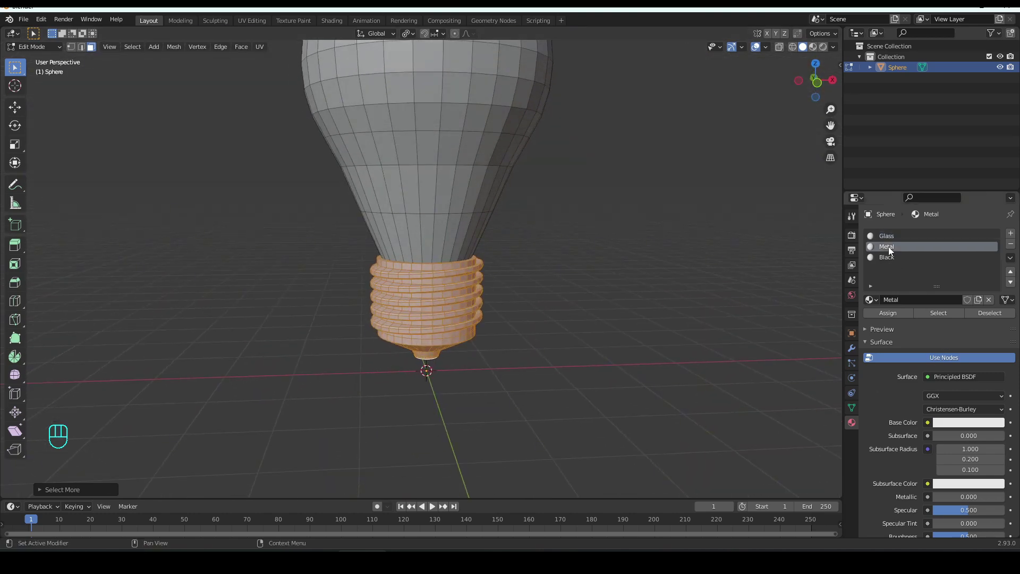
left_click(890, 315)
Select the face loop around the side of the contact tip and assign it the Black material
scroll(526, 347, "up", 3)
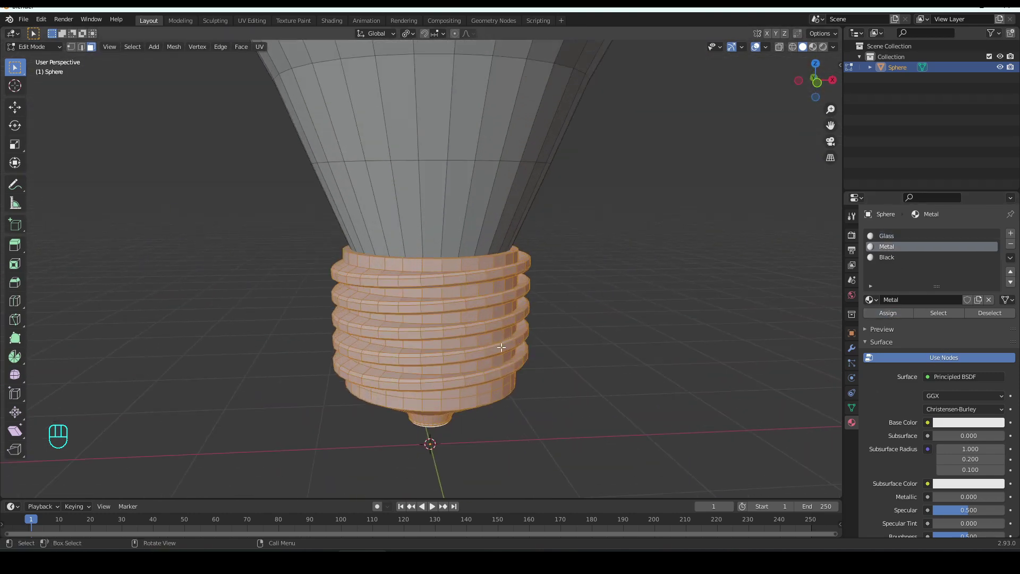
middle_click_drag(502, 347, 502, 289)
scroll(452, 372, "up", 2)
left_click(449, 391)
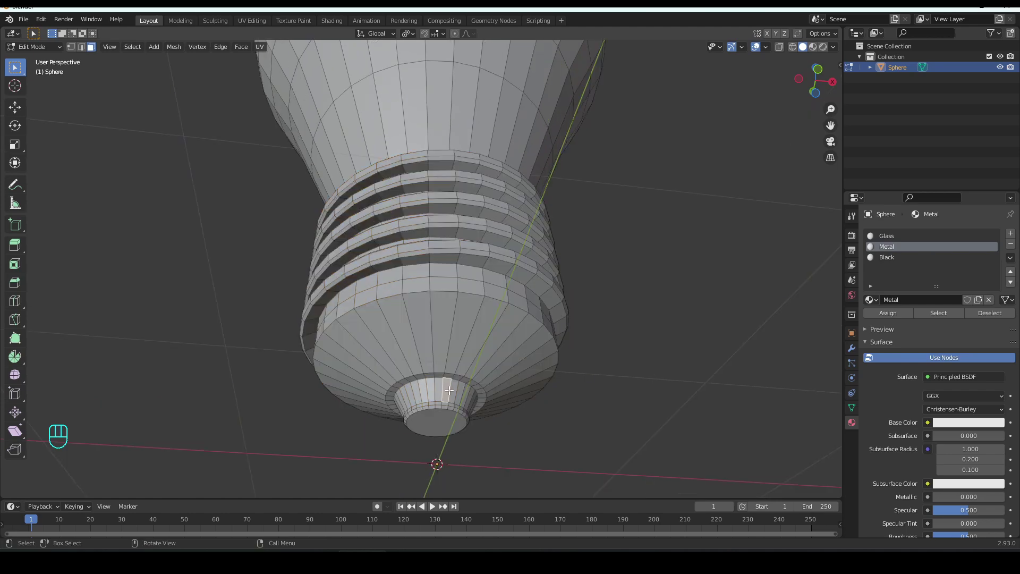
left_click(449, 391, "alt")
middle_click_drag(449, 390, 463, 299)
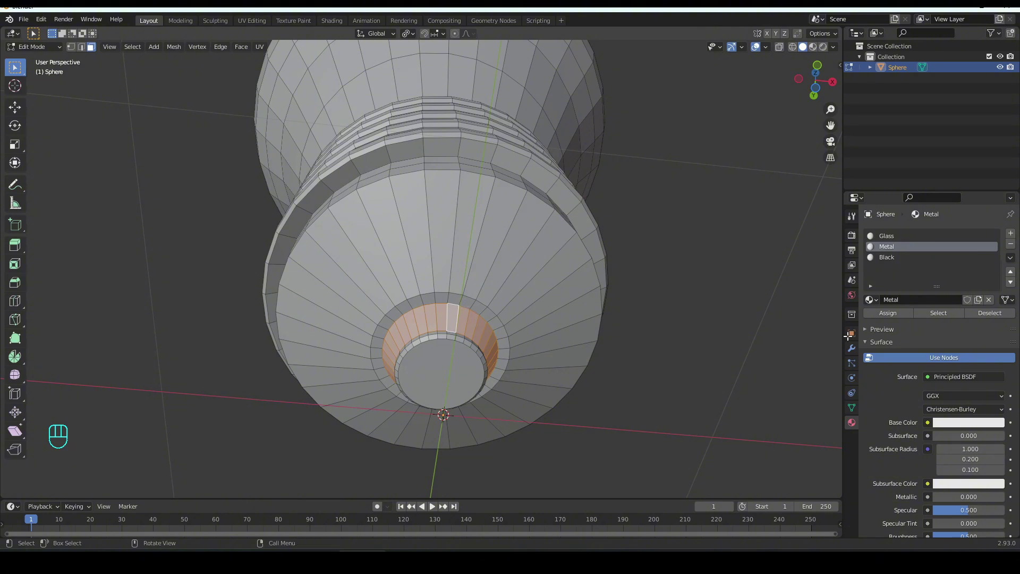
left_click(886, 259)
left_click(888, 314)
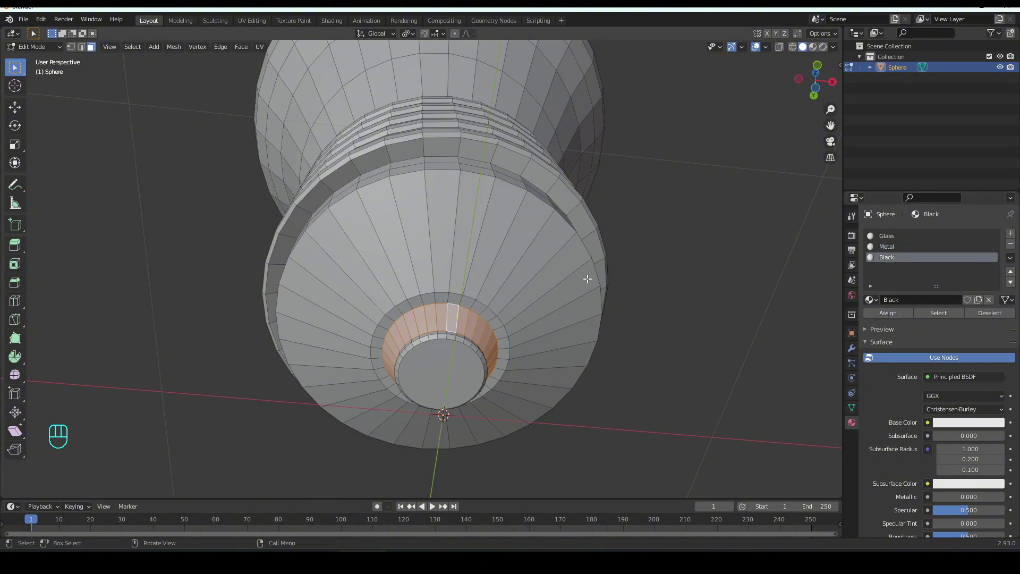
Shade the bulb smooth in Object Mode and enable Auto Smooth for its normals
scroll(542, 285, "down", 4)
key("KP_1")
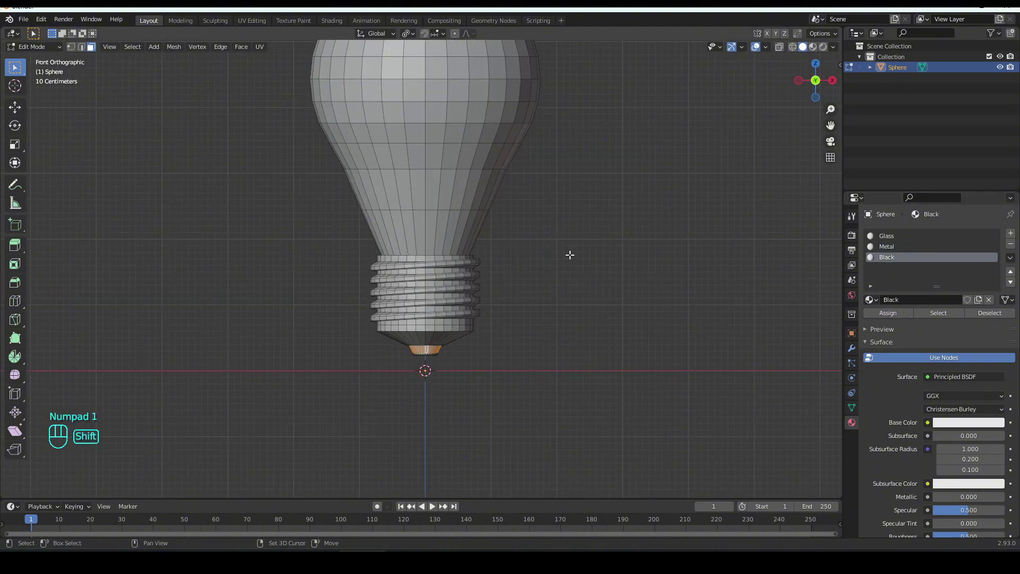
middle_click_drag(545, 253, 553, 381, "shift")
key("Tab")
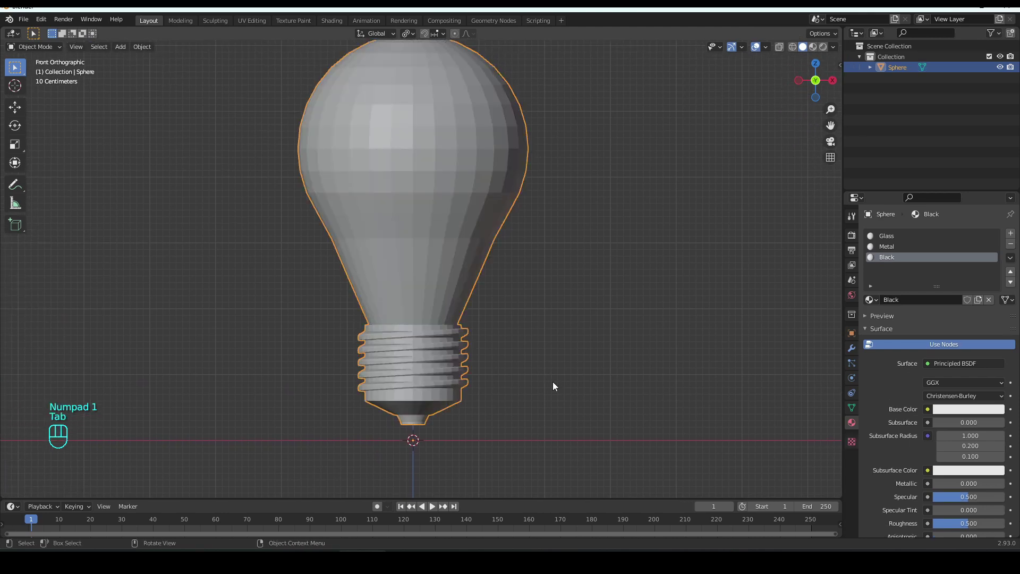
scroll(553, 387, "down", 2)
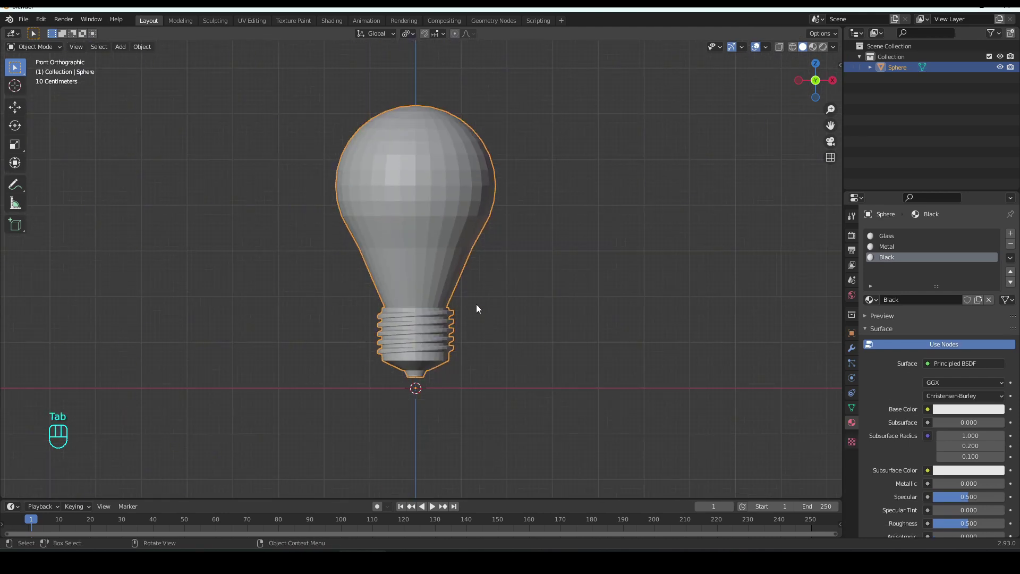
left_click(142, 47)
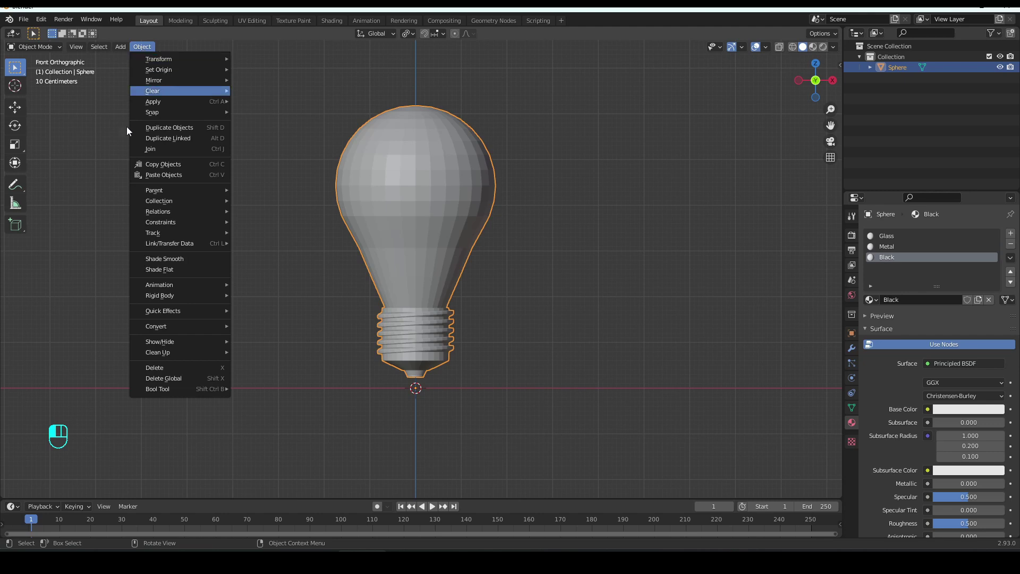
left_click(187, 263)
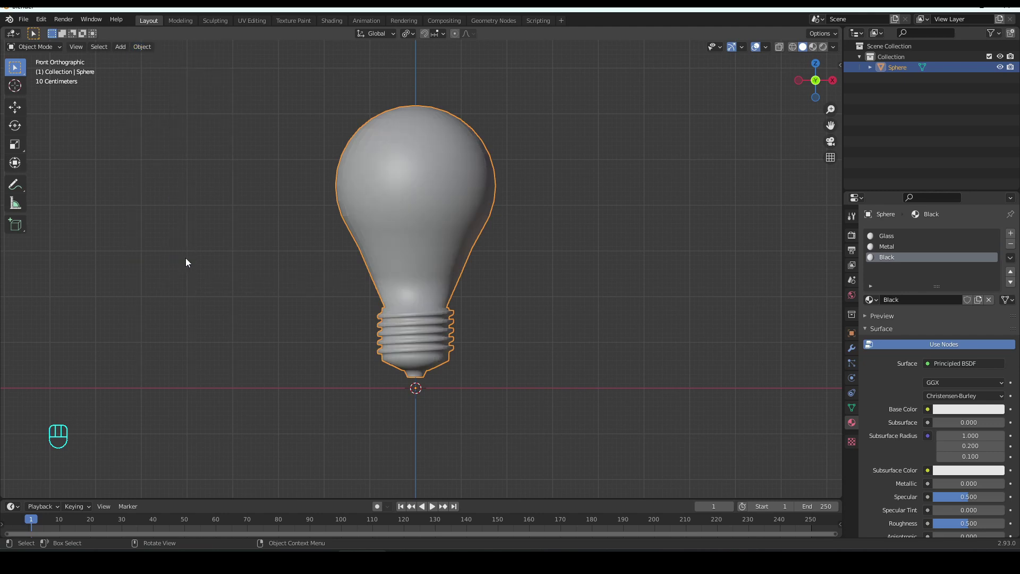
left_click(852, 408)
left_click(883, 416)
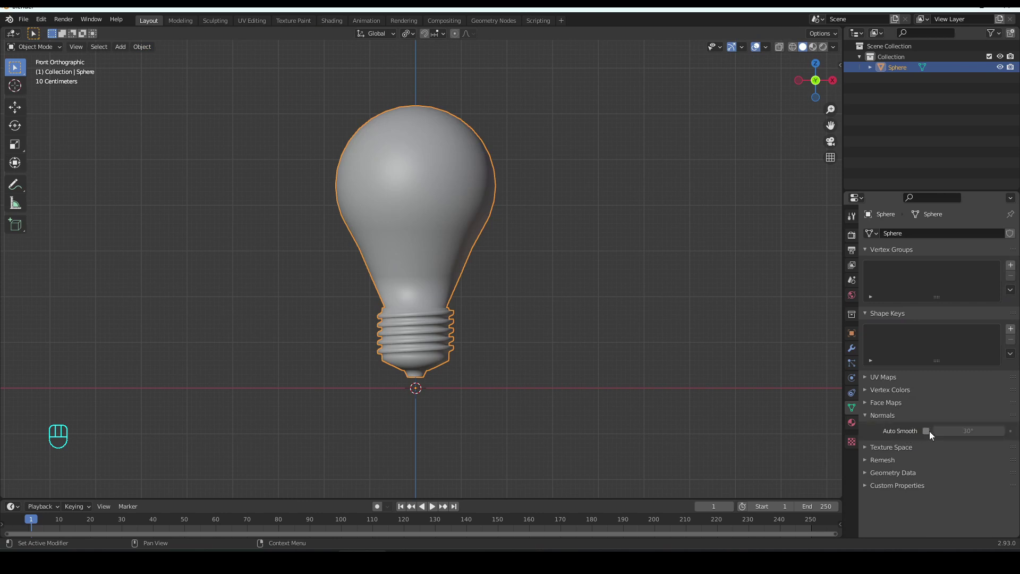
left_click(927, 432)
Display the bulb in Material Preview and set the Glass material's Metallic to about 0.765 and Roughness to about 0.044
scroll(511, 340, "up", 1)
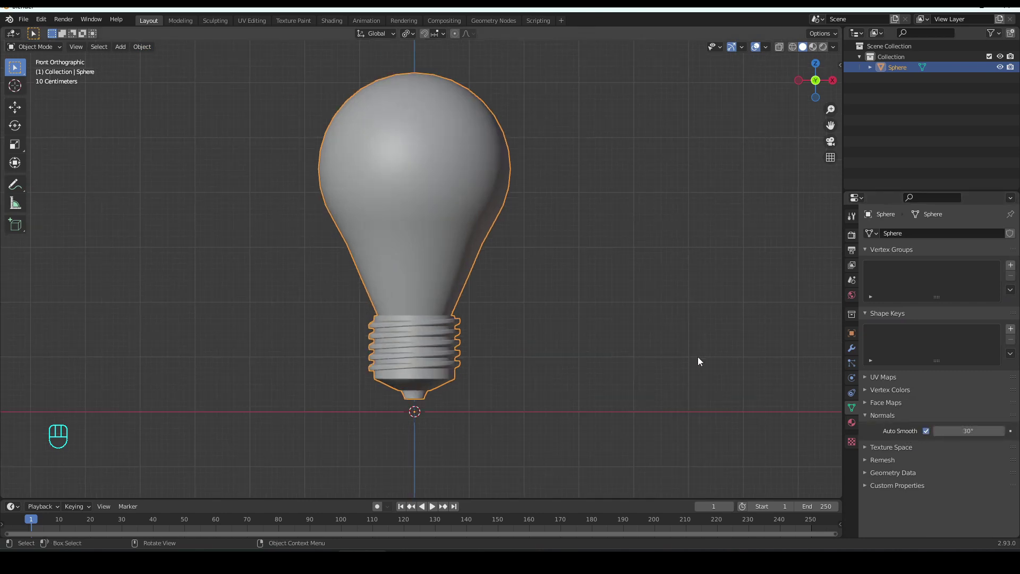
left_click(813, 47)
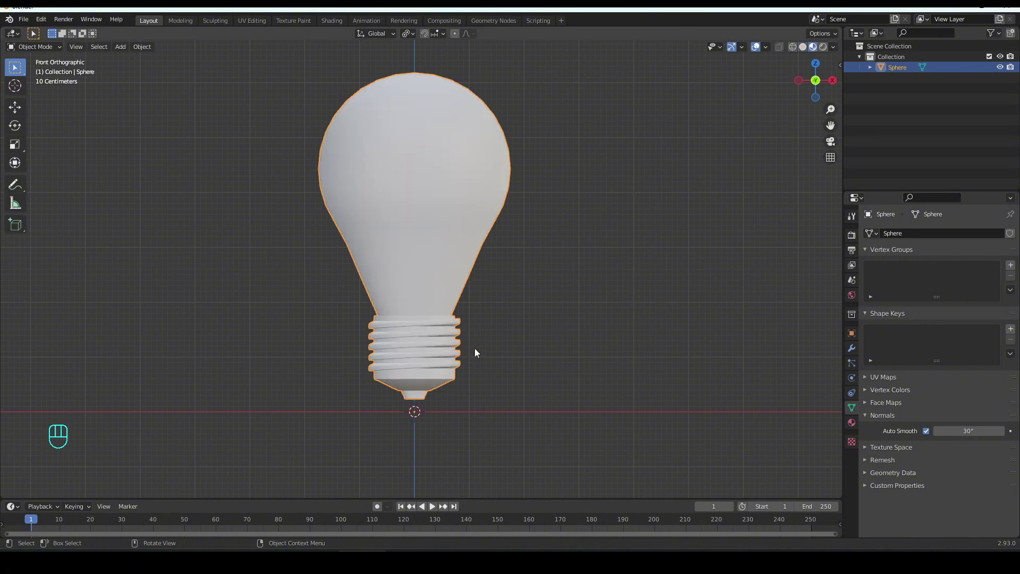
left_click(851, 422)
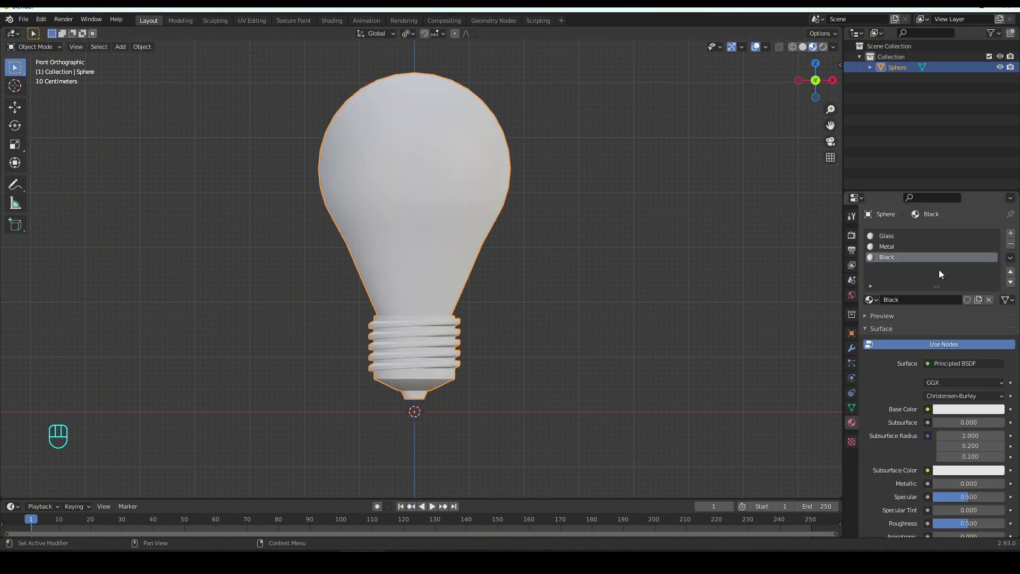
left_click(891, 240)
scroll(894, 423, "down", 3)
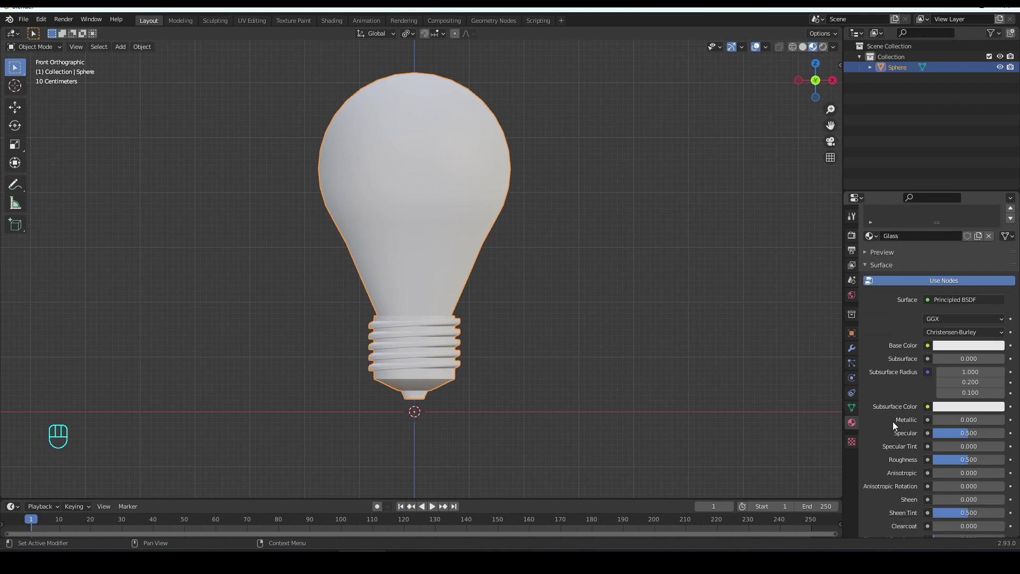
left_click_drag(936, 420, 988, 420)
left_click_drag(969, 459, 938, 460)
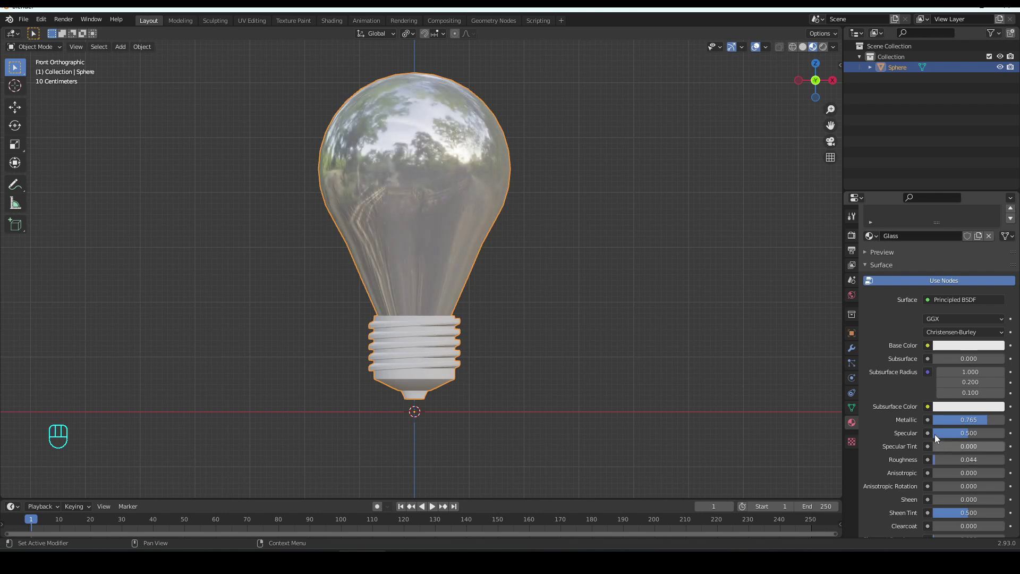
Set the Metal material's Metallic to about 0.860 and Roughness to about 0.228, and darken its base color to light grey
scroll(895, 294, "up", 3)
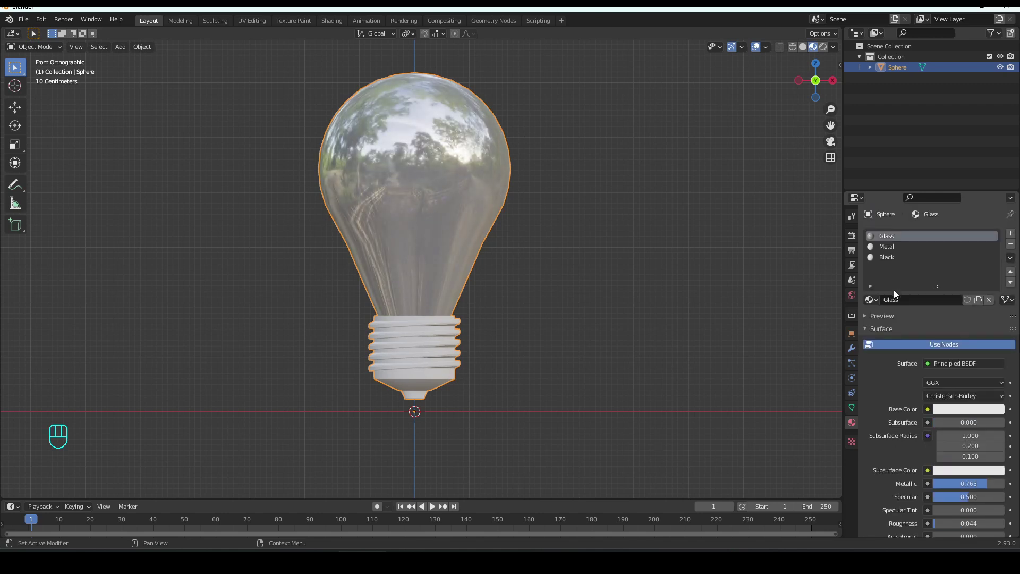
left_click(893, 246)
scroll(936, 393, "down", 1)
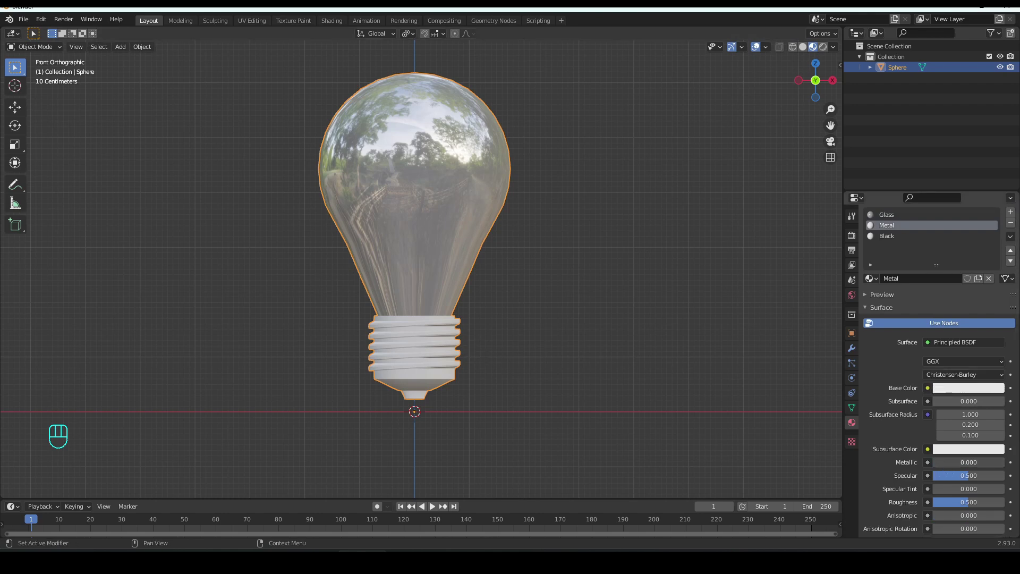
left_click_drag(955, 463, 994, 462)
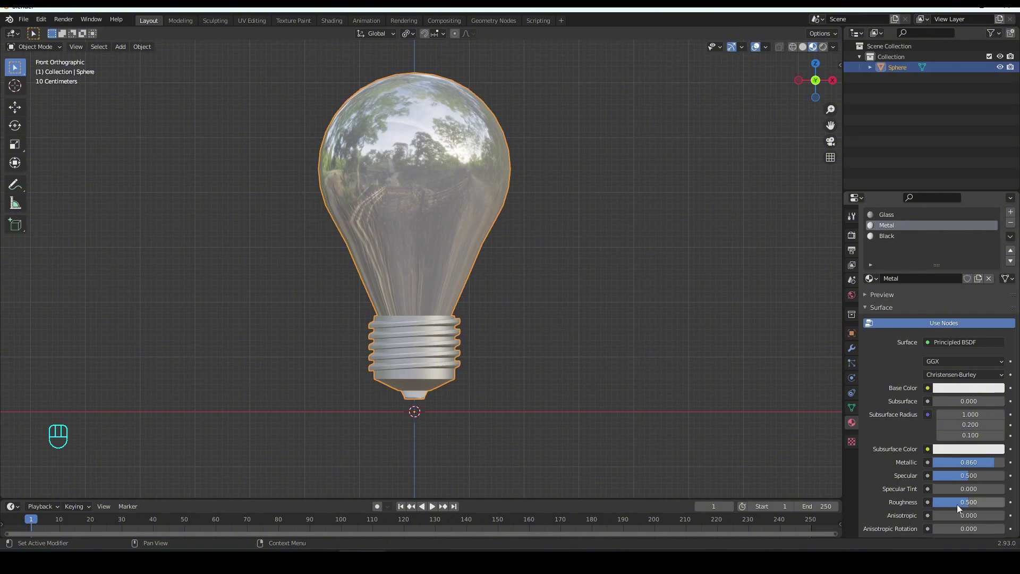
left_click_drag(968, 502, 948, 503)
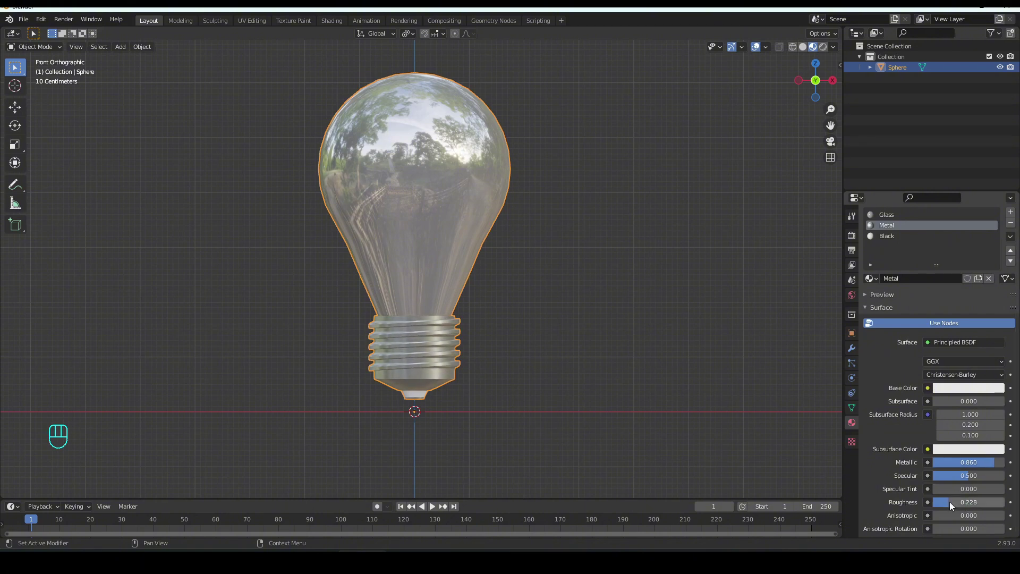
left_click(949, 390)
left_click_drag(1000, 243, 997, 254)
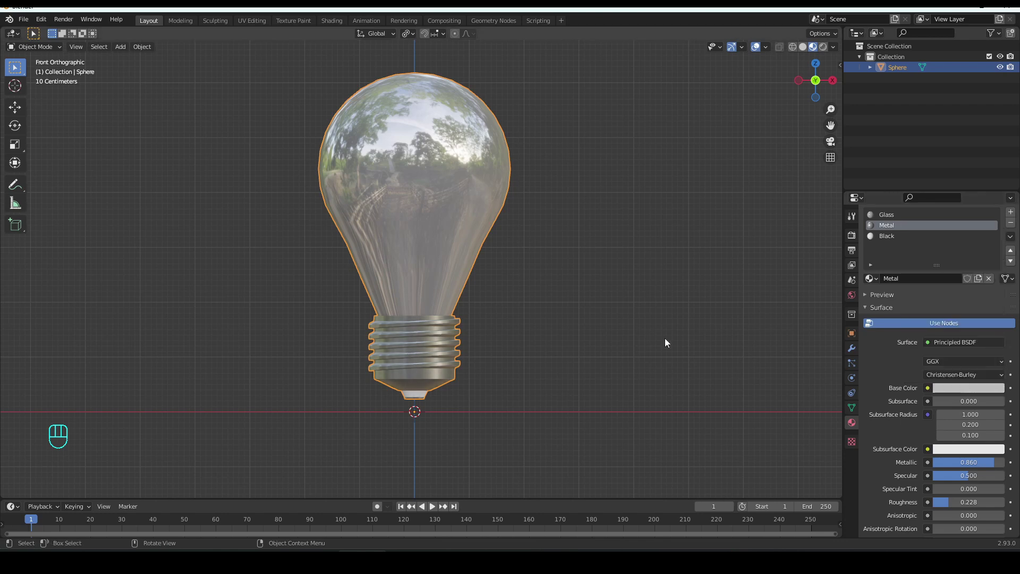
Darken the Black material's base color to near black and deselect the bulb
left_click(887, 235)
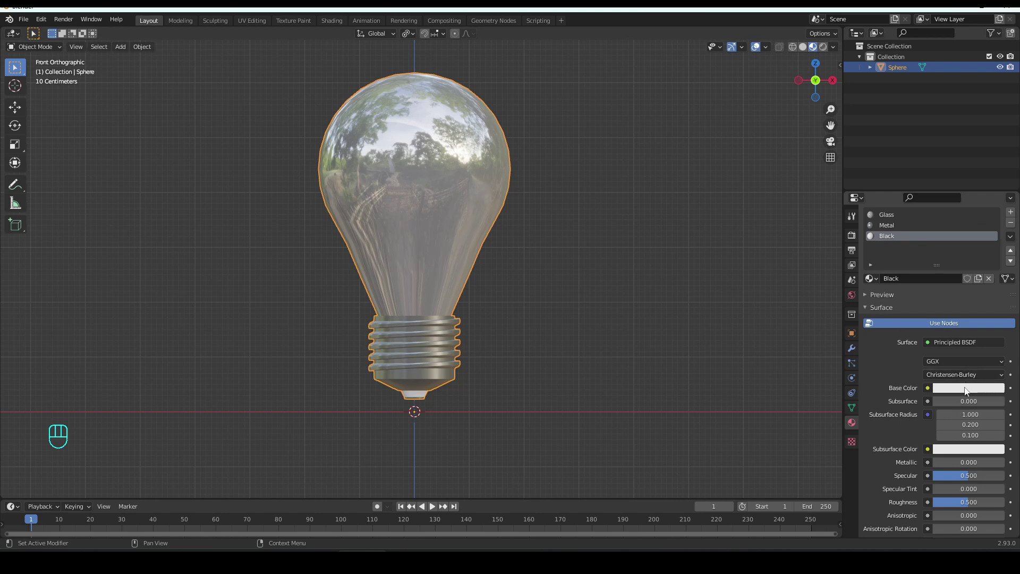
left_click(969, 388)
left_click_drag(999, 243, 997, 300)
left_click(509, 331)
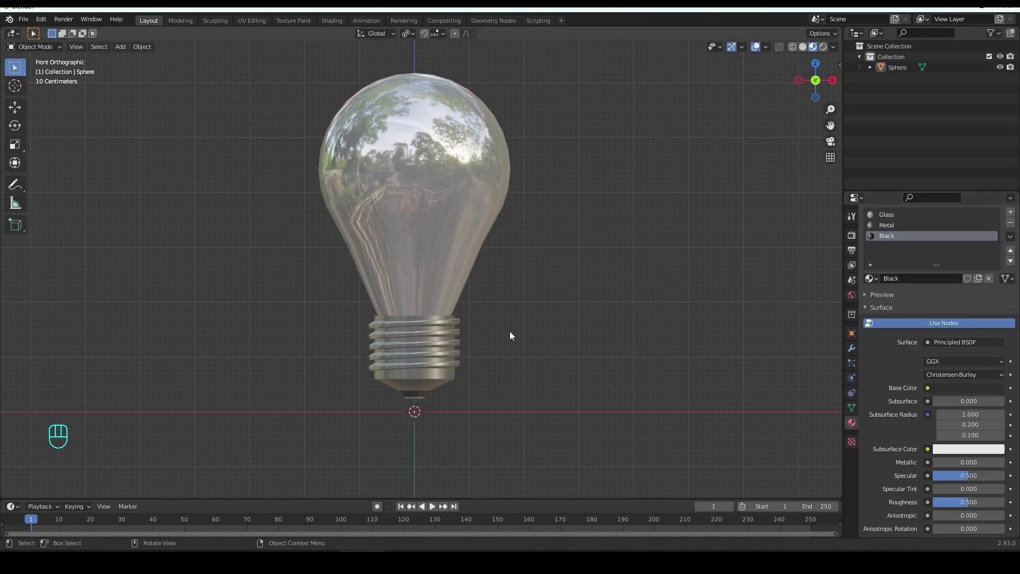
Tint the Glass material's base color pale yellow with hue about 0.142 and saturation about 0.529
scroll(509, 334, "down", 2)
middle_click_drag(517, 326, 595, 337, "shift")
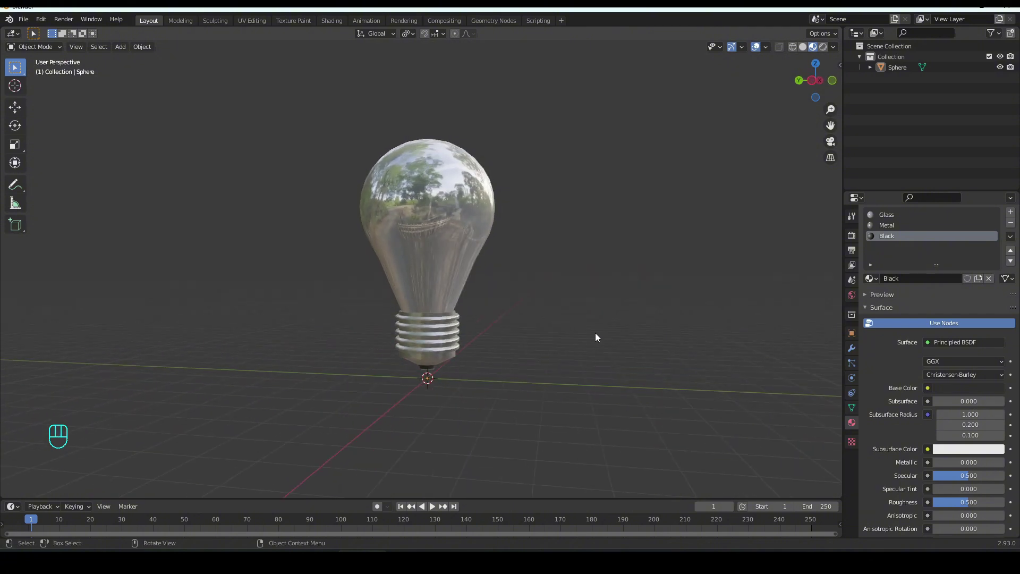
key("KP_1")
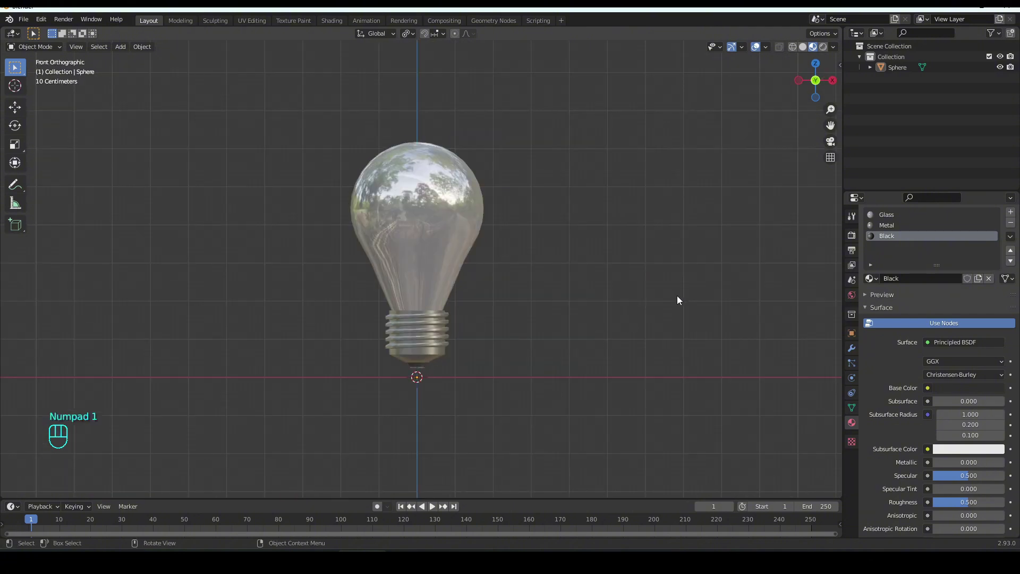
left_click(887, 215)
scroll(932, 343, "down", 3)
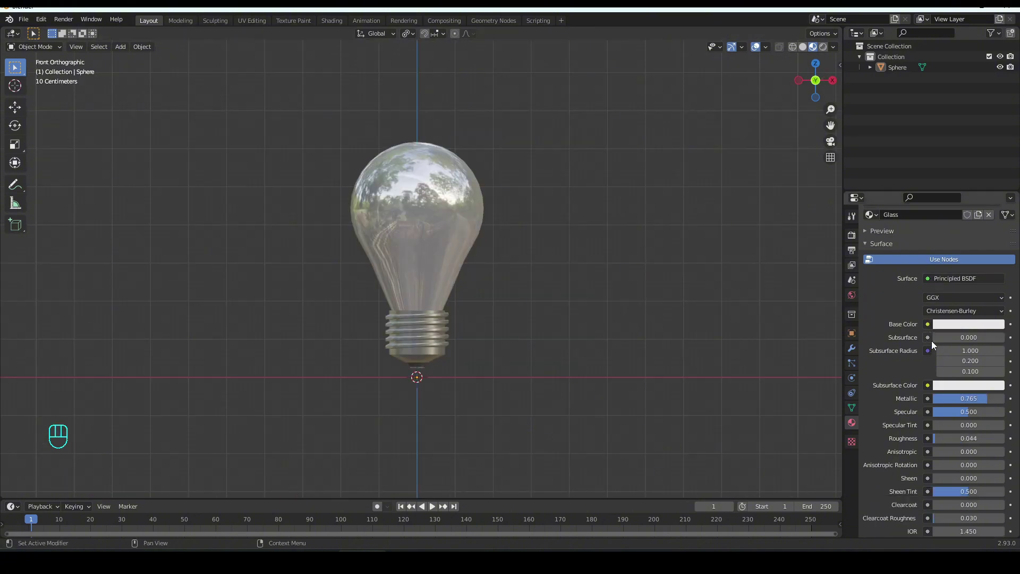
left_click(948, 325)
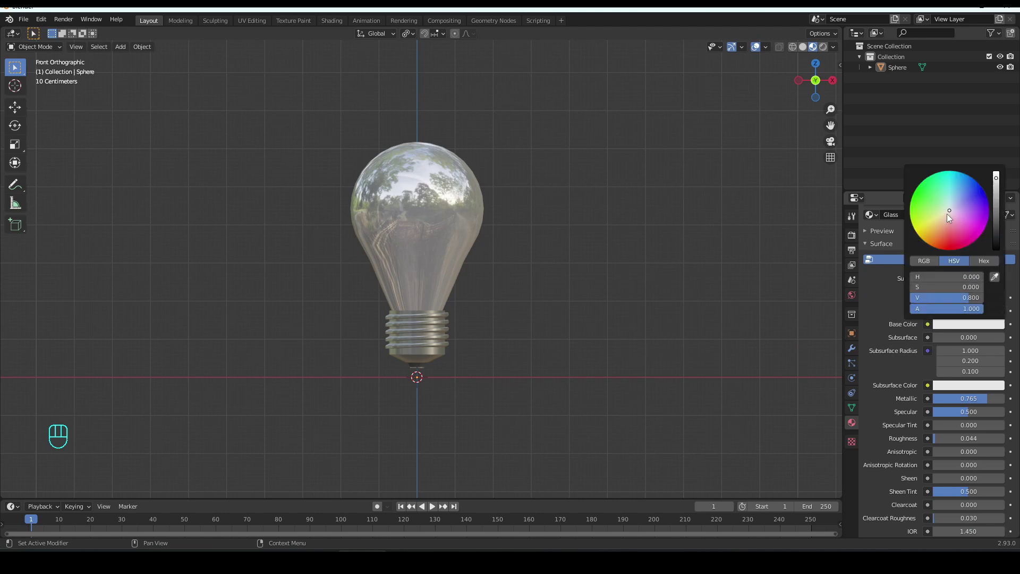
left_click_drag(948, 213, 941, 216)
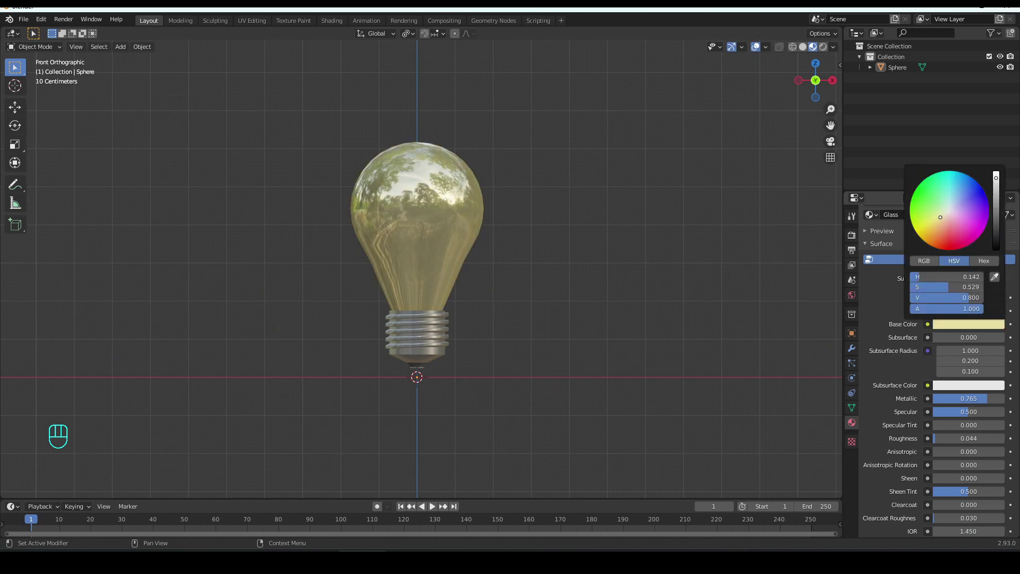
Brighten the Glass material's emission color to white with a value of about 0.883
scroll(936, 359, "down", 7)
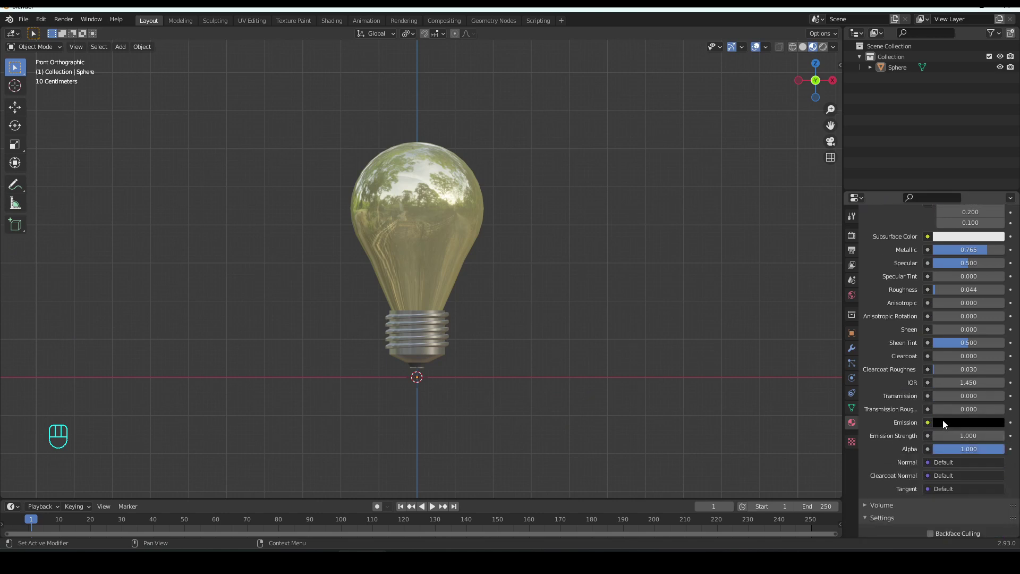
left_click(951, 424)
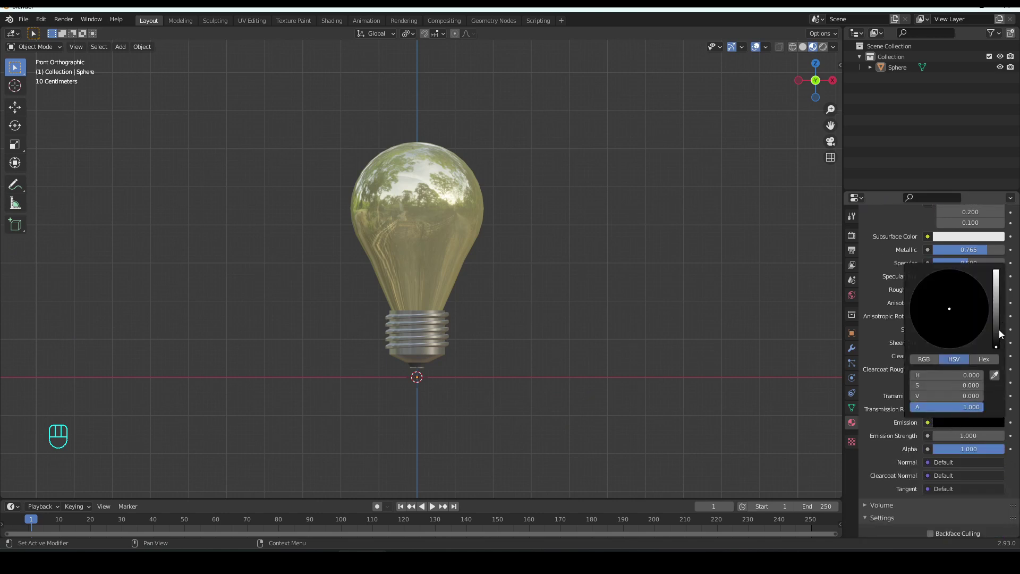
left_click_drag(997, 343, 997, 273)
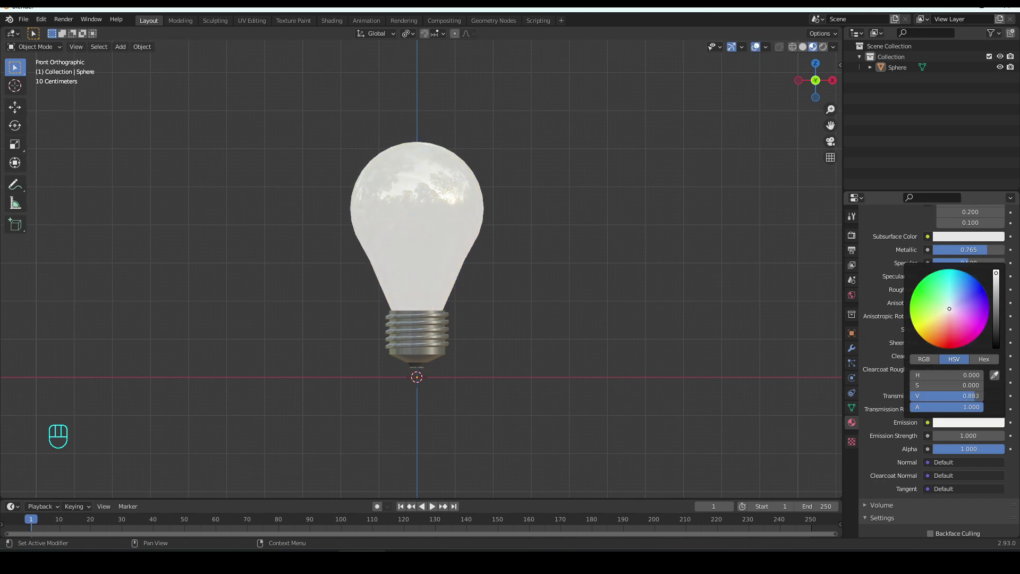
Tint the Glass material's emission color pale yellow and raise its Emission Strength to about 4.4
left_click_drag(948, 311, 942, 313)
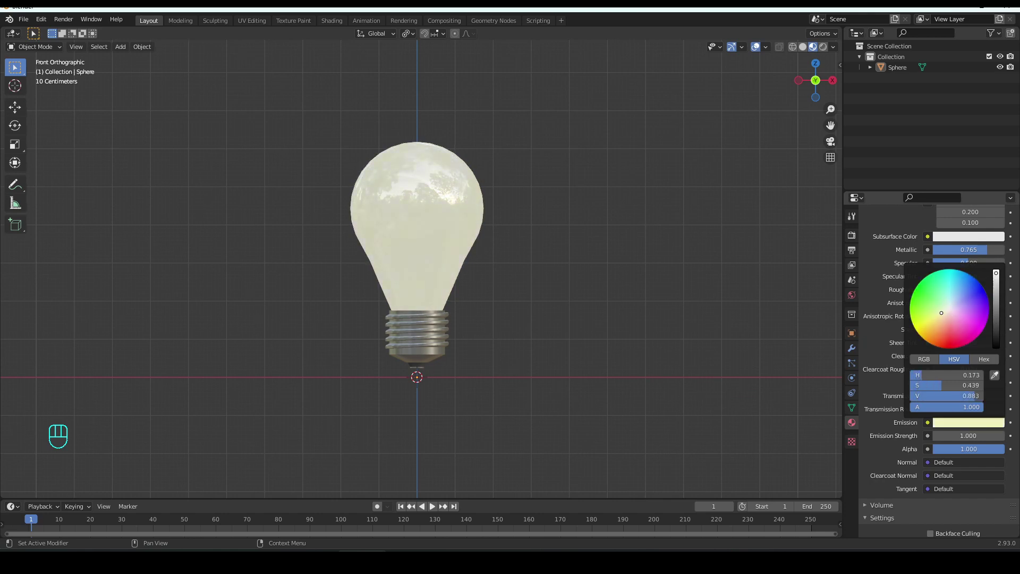
left_click_drag(948, 435, 986, 436)
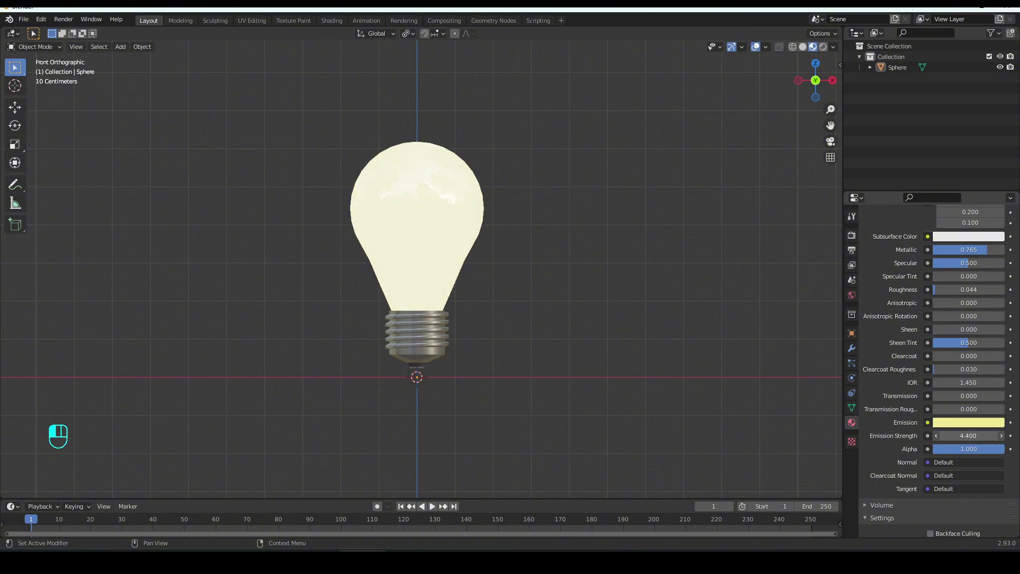
Enable Ambient Occlusion and Bloom in the scene's Eevee render settings and check the glowing bulb from several angles
left_click(852, 236)
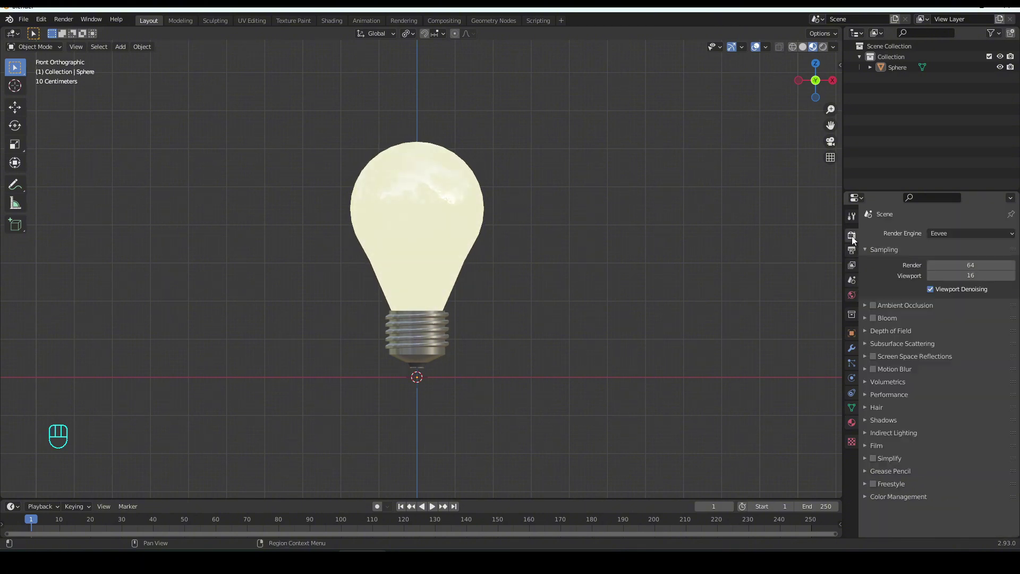
left_click(873, 317)
scroll(537, 319, "down", 2)
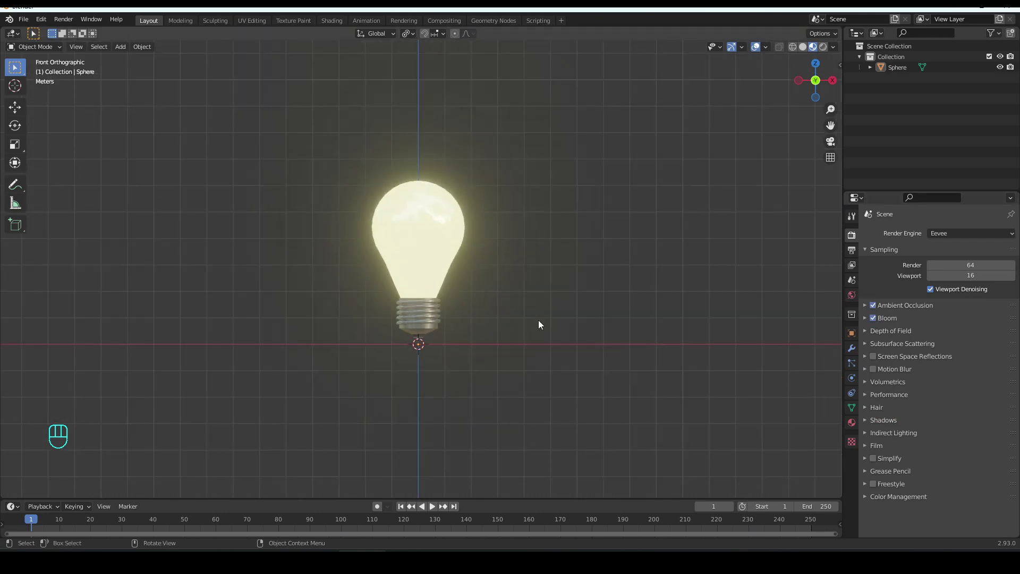
middle_click_drag(524, 318, 549, 335)
scroll(380, 376, "up", 3)
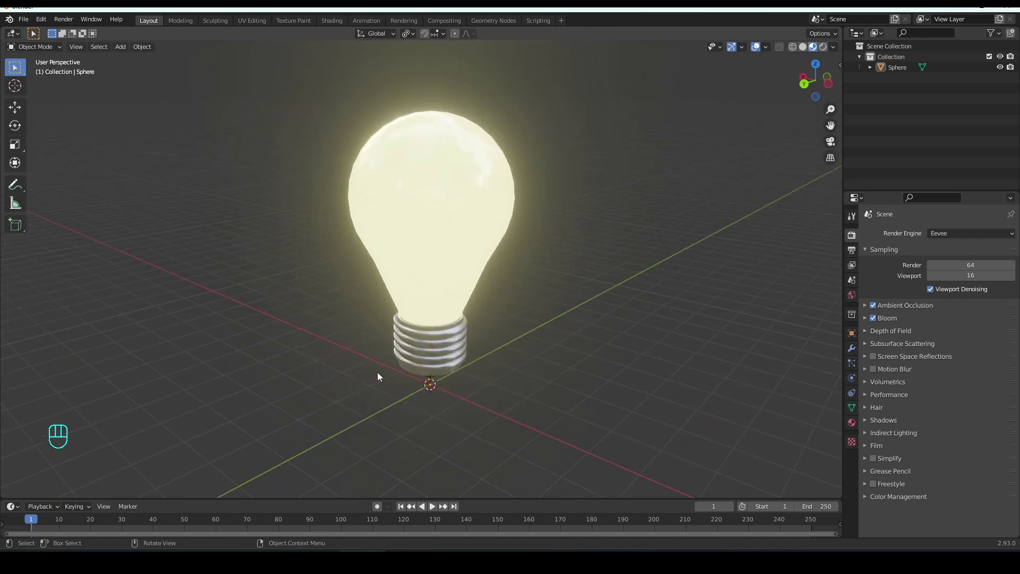
middle_click_drag(407, 358, 470, 306)
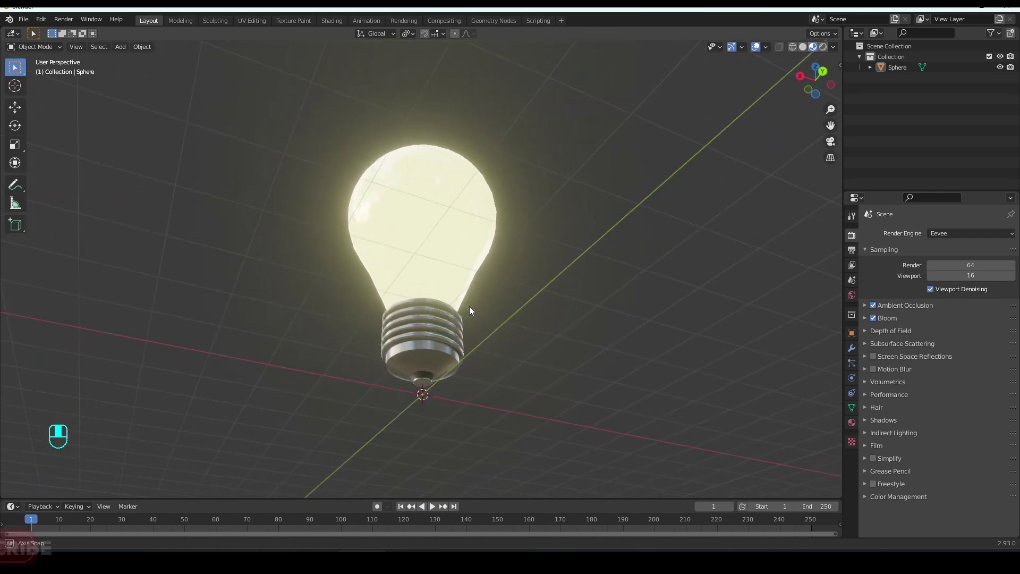
middle_click_drag(495, 360, 247, 352)
middle_click_drag(471, 343, 516, 347, "ctrl")
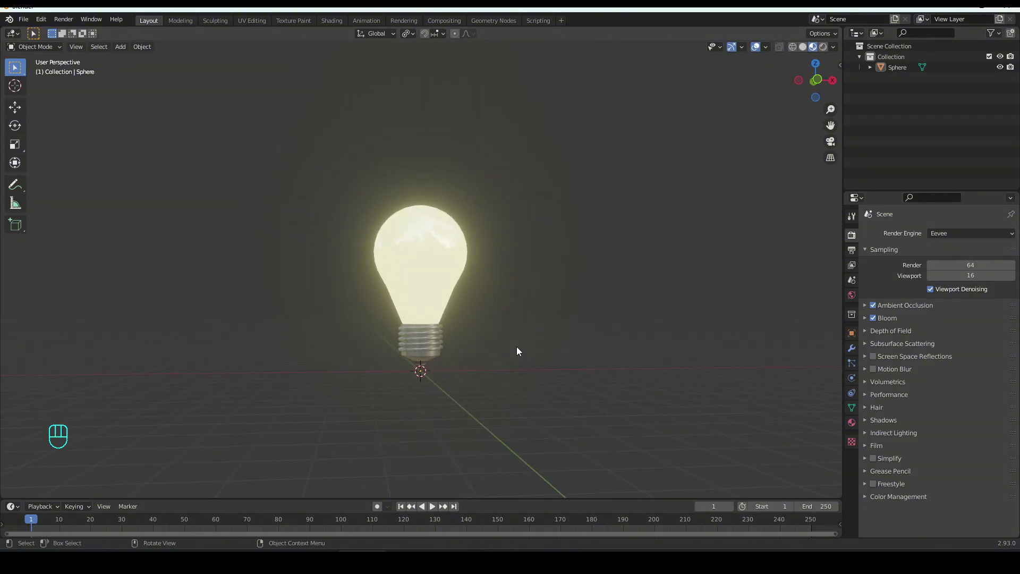